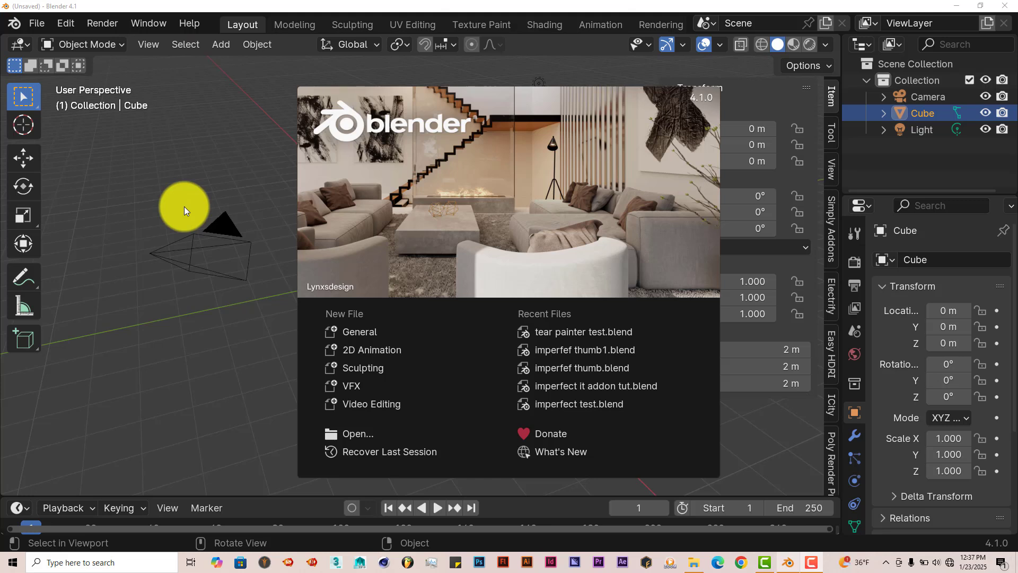
Open the File Paths preferences and start adding a new asset library.
left_click(67, 19)
left_click(62, 23)
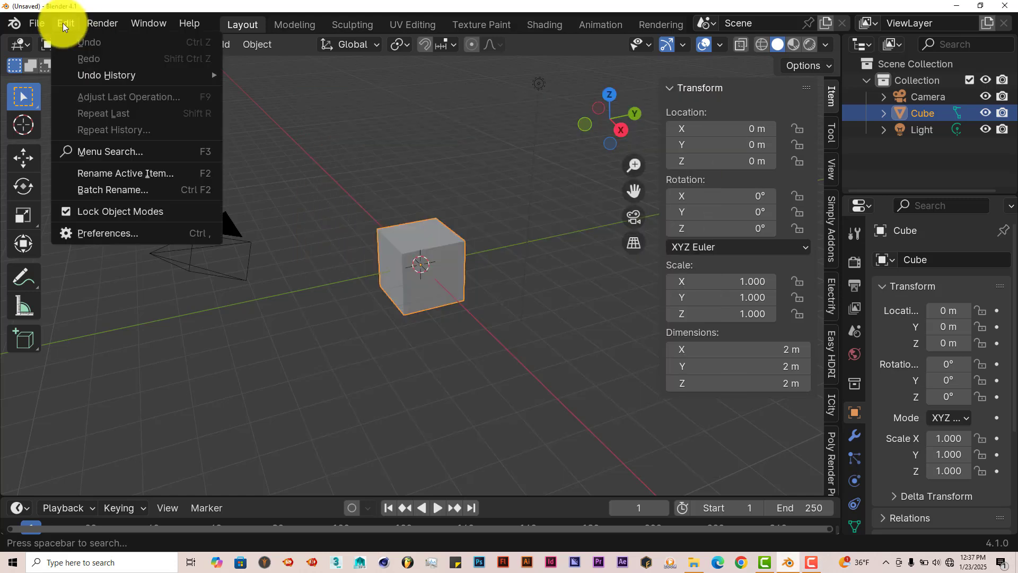
left_click(98, 239)
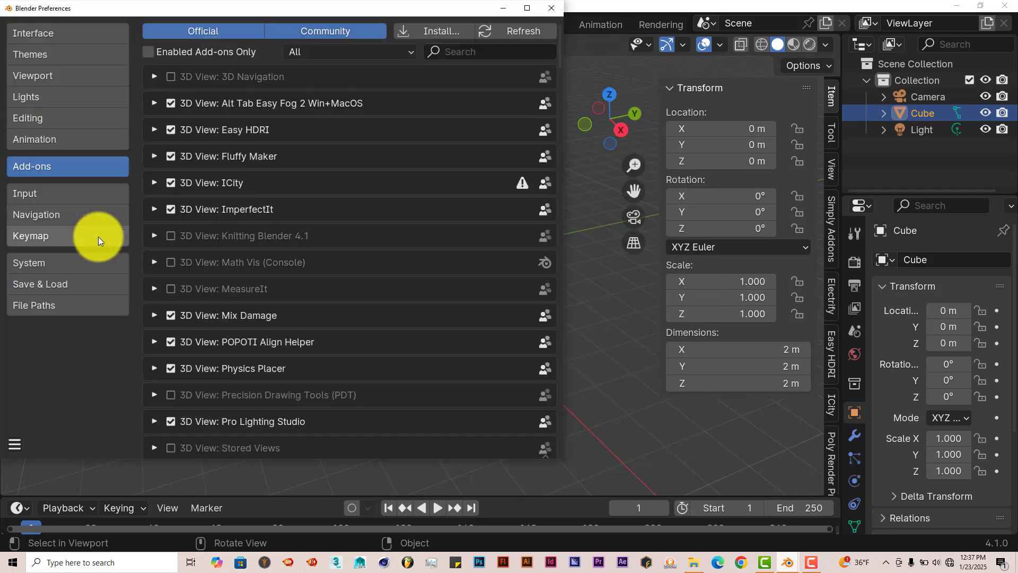
left_click(62, 309)
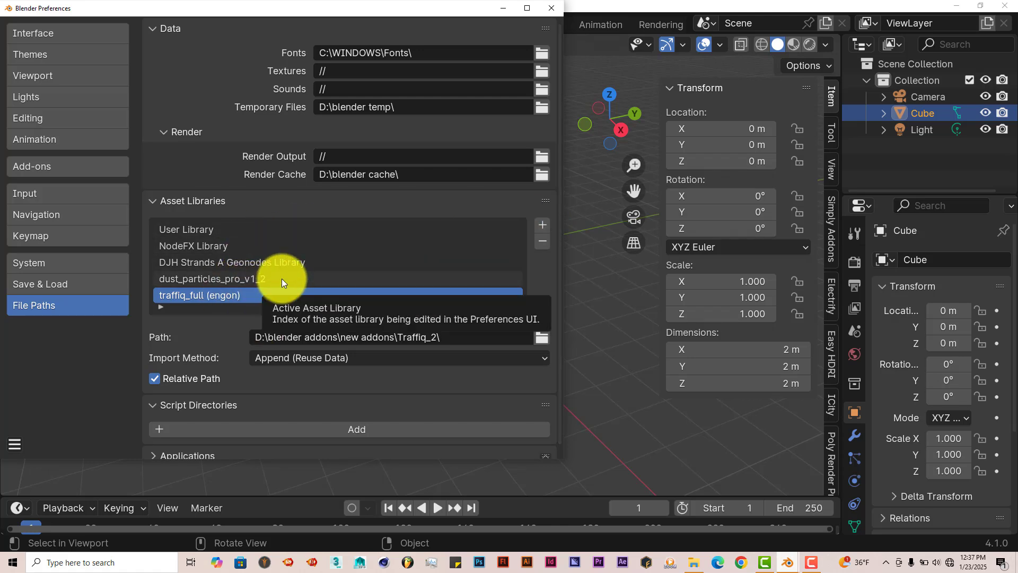
left_click(538, 225)
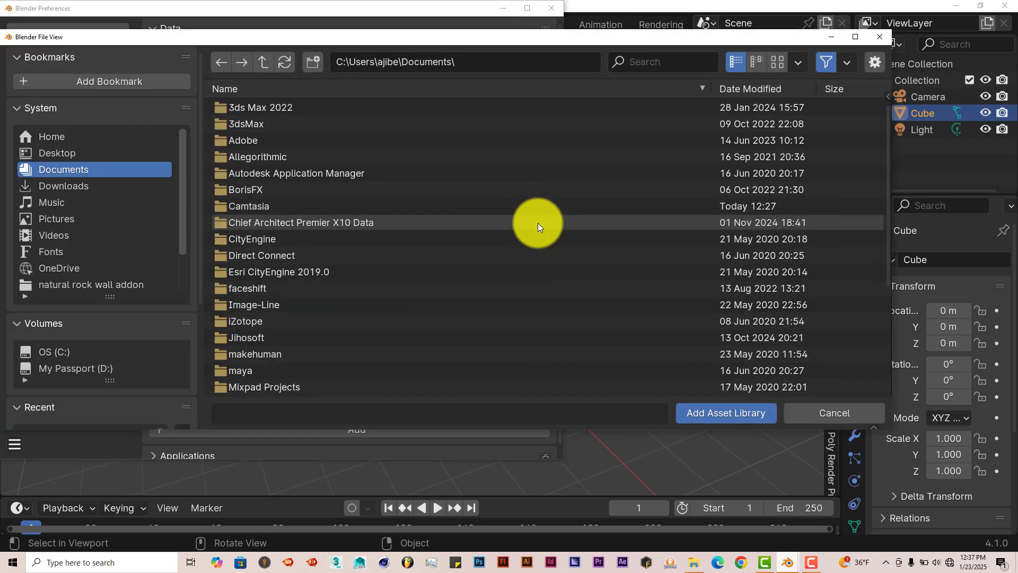
scroll(145, 334, "down", 5)
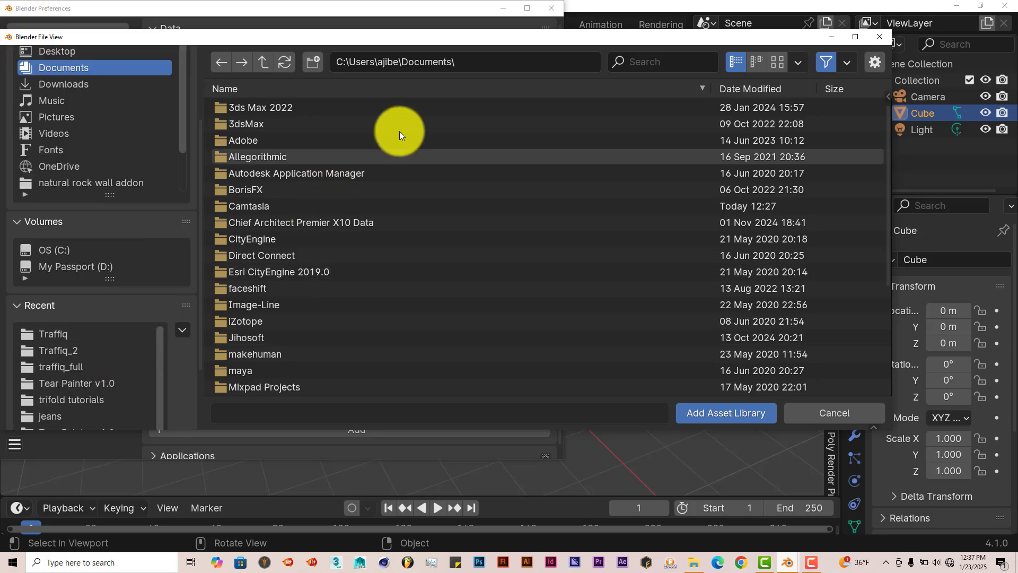
Switch to File Explorer and copy the path of the Tear Painter v1.0 folder in D:\blender addons\new addons.
left_click(693, 562)
left_click(693, 185)
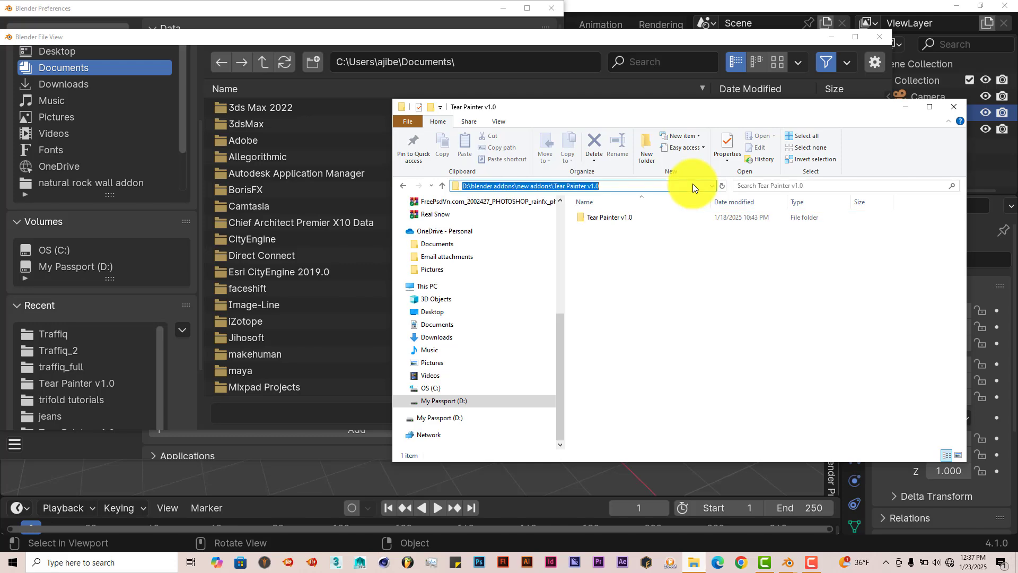
right_click(580, 188)
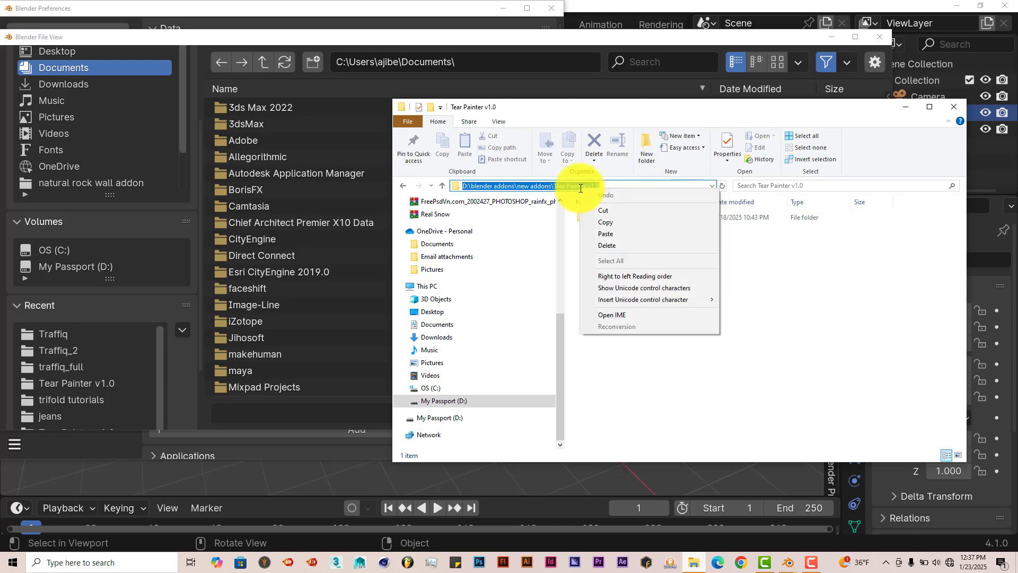
left_click(607, 225)
left_click(905, 107)
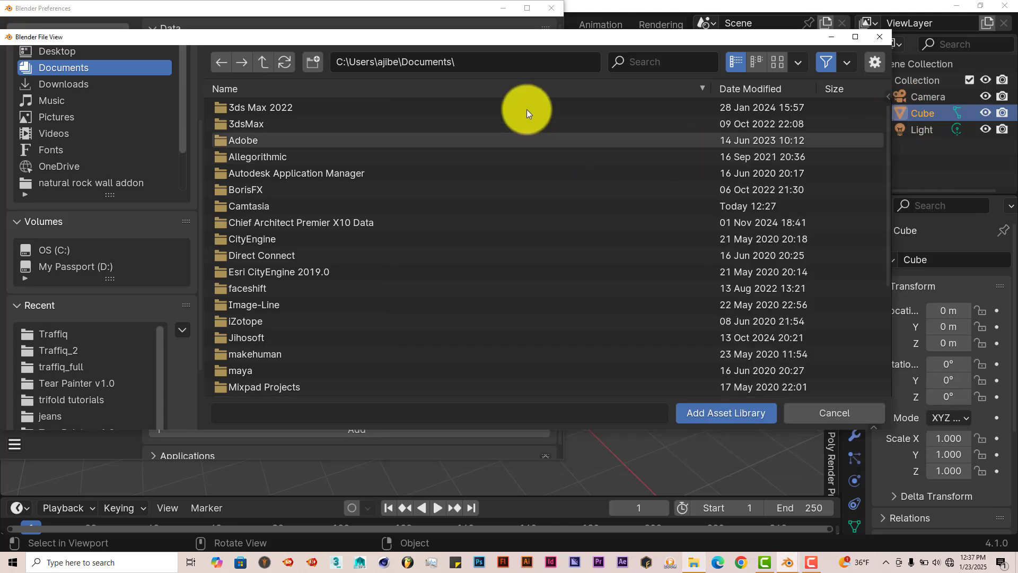
Go to the copied path in Blender's file browser and add the inner Tear Painter v1.0 folder as an asset library.
left_click(510, 66)
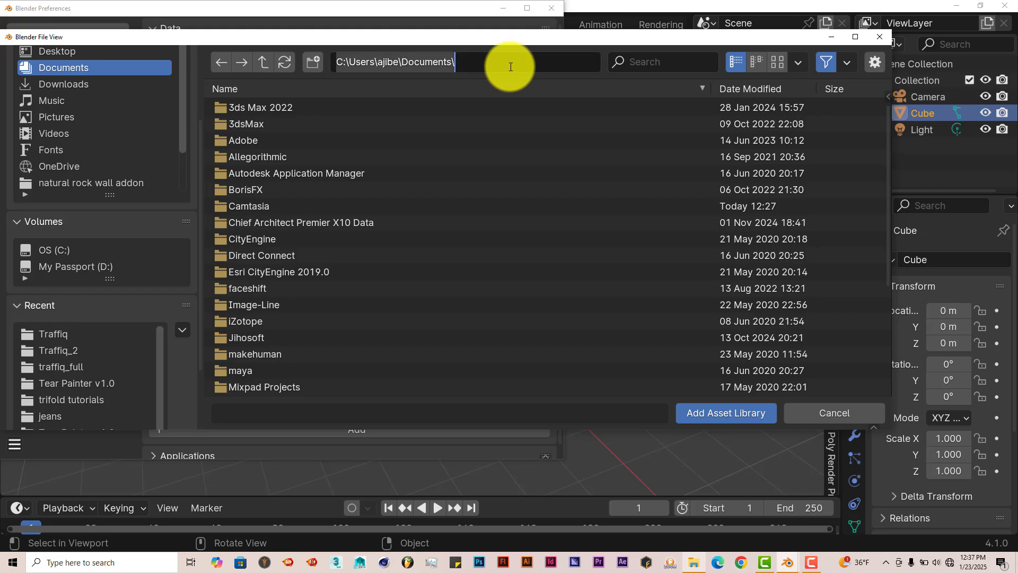
key("ctrl+a")
key("ctrl+v")
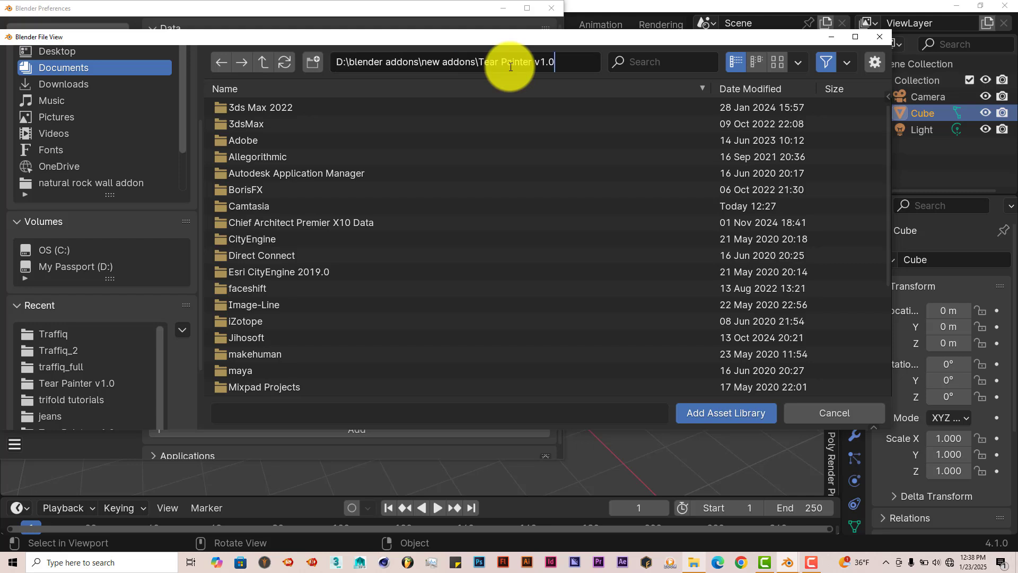
key("Return")
left_click(391, 103)
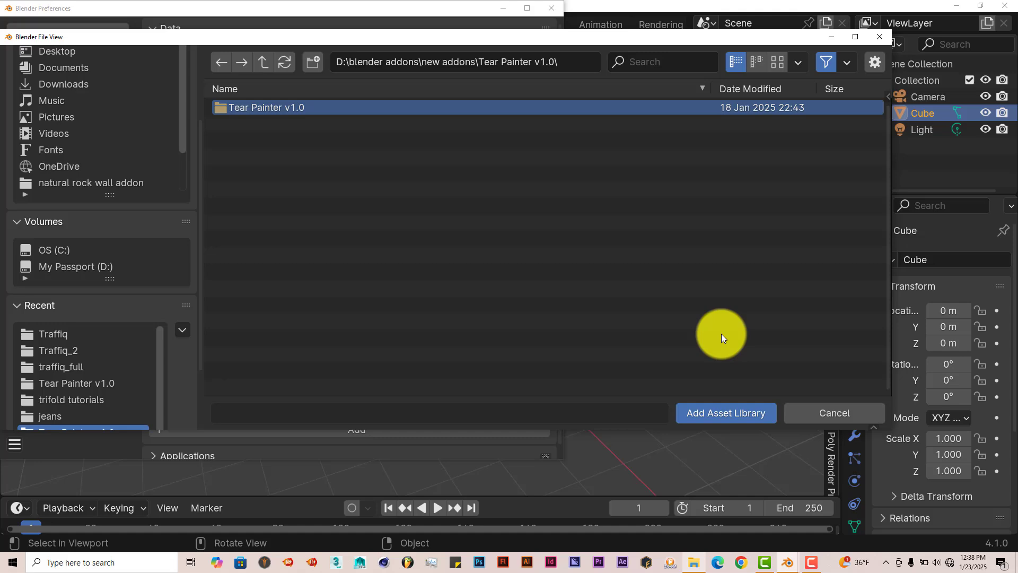
left_click(714, 411)
left_click(713, 412)
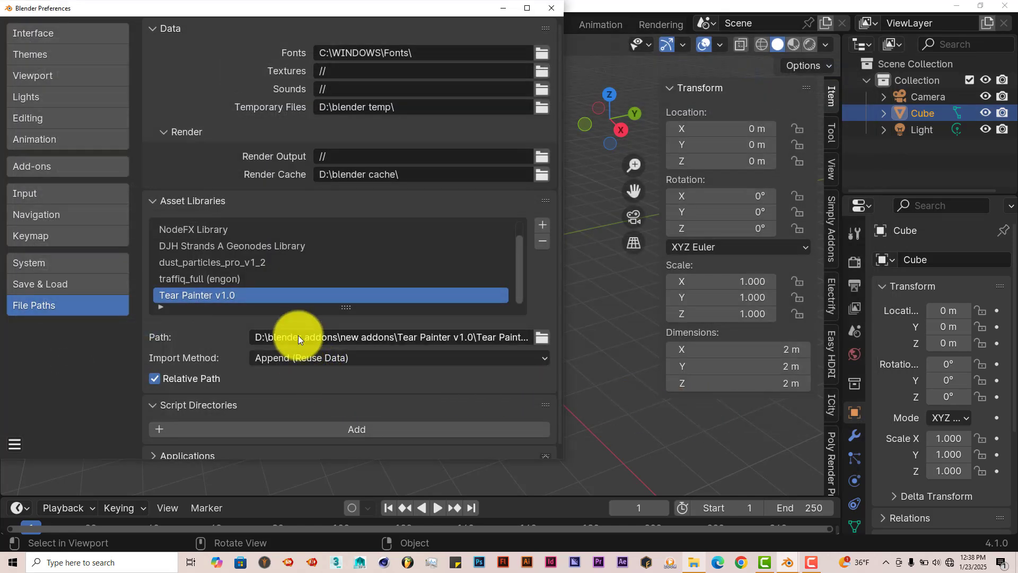
Save the preferences and close the Preferences window.
left_click(15, 445)
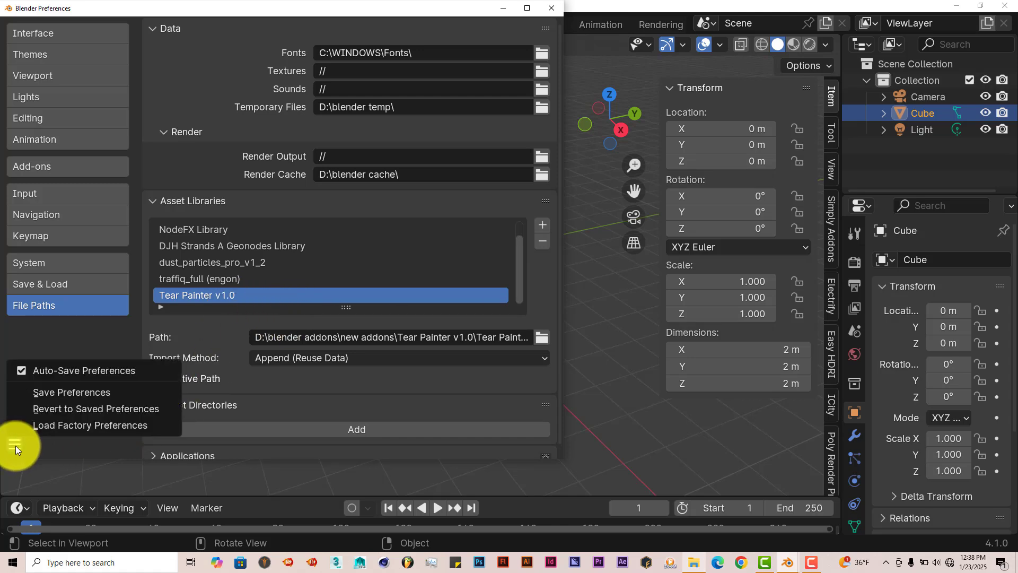
left_click(47, 394)
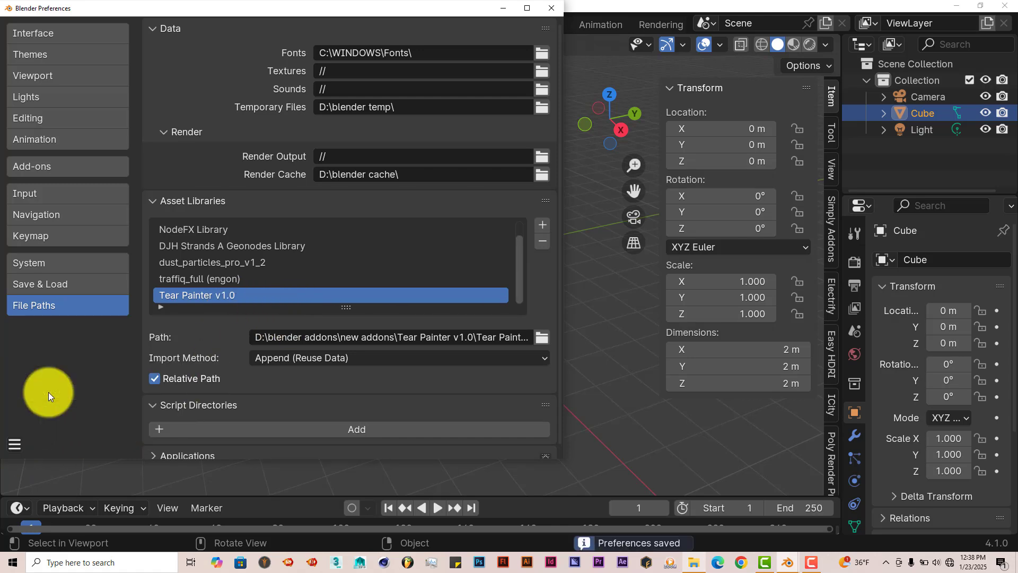
left_click(555, 9)
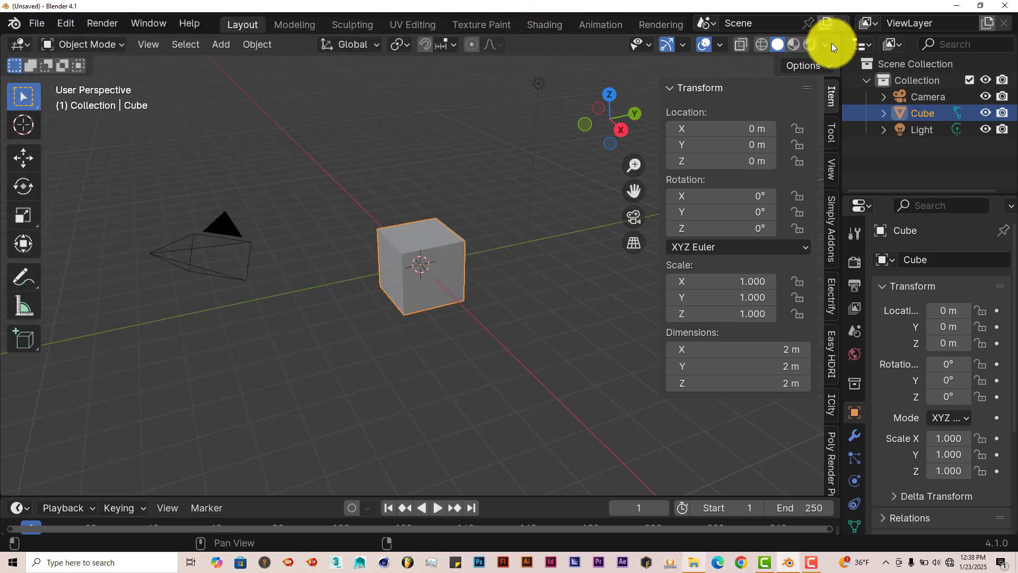
Split the 3D viewport and turn the new area into an Asset Browser showing the Tear Painter v1.0 library.
left_click_drag(835, 33, 356, 62)
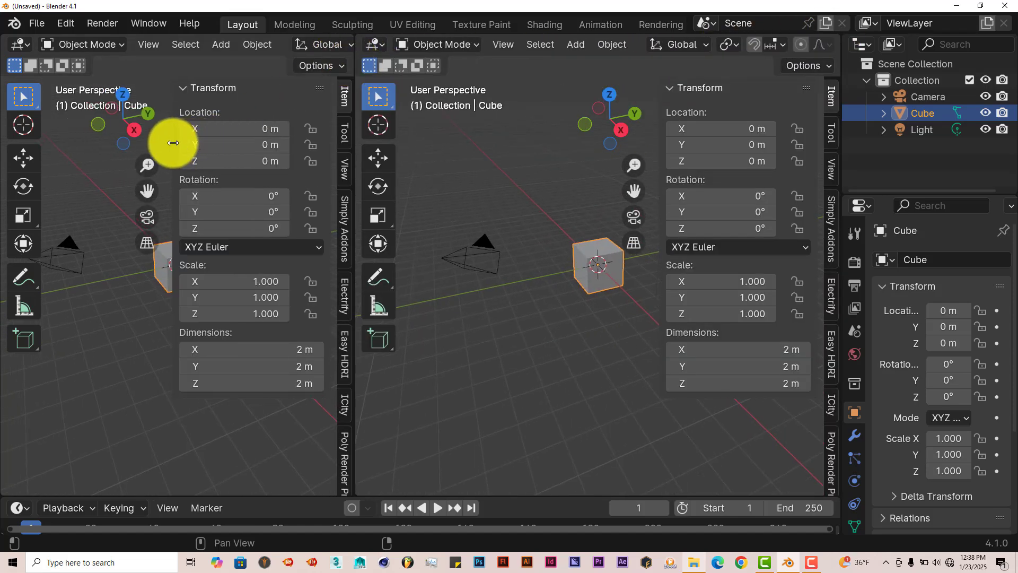
left_click_drag(173, 143, 381, 158)
left_click(21, 46)
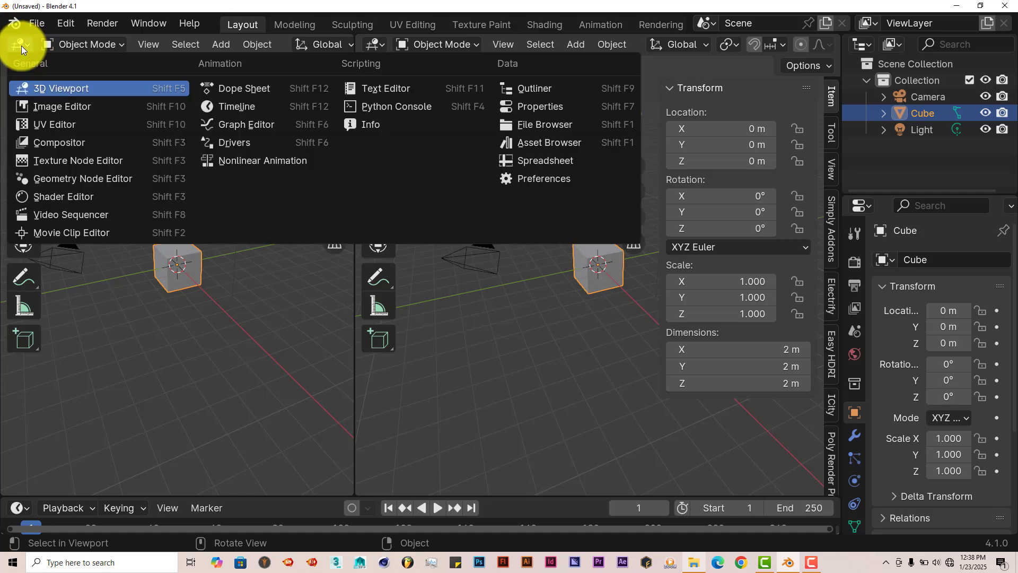
left_click(542, 139)
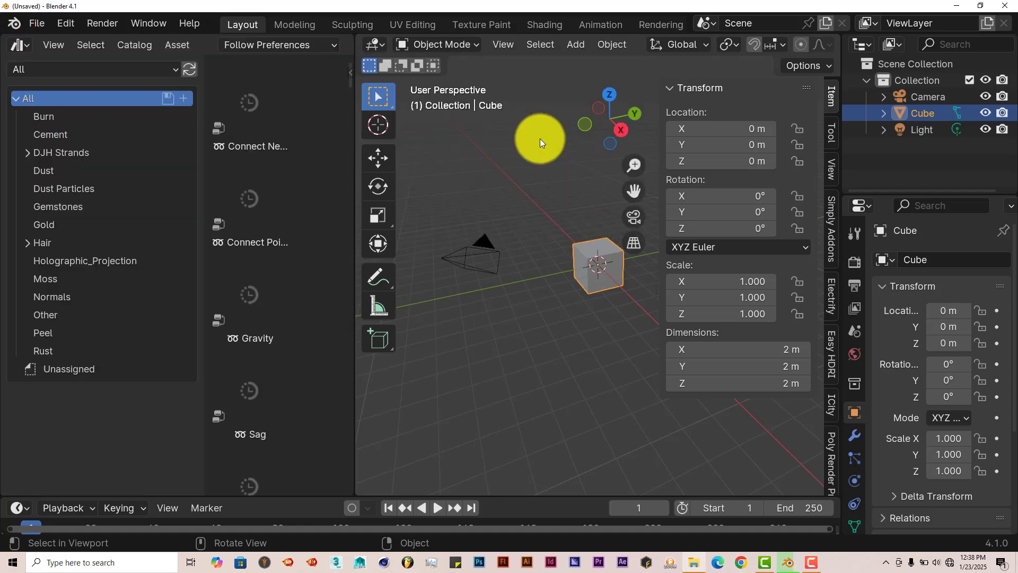
left_click(46, 66)
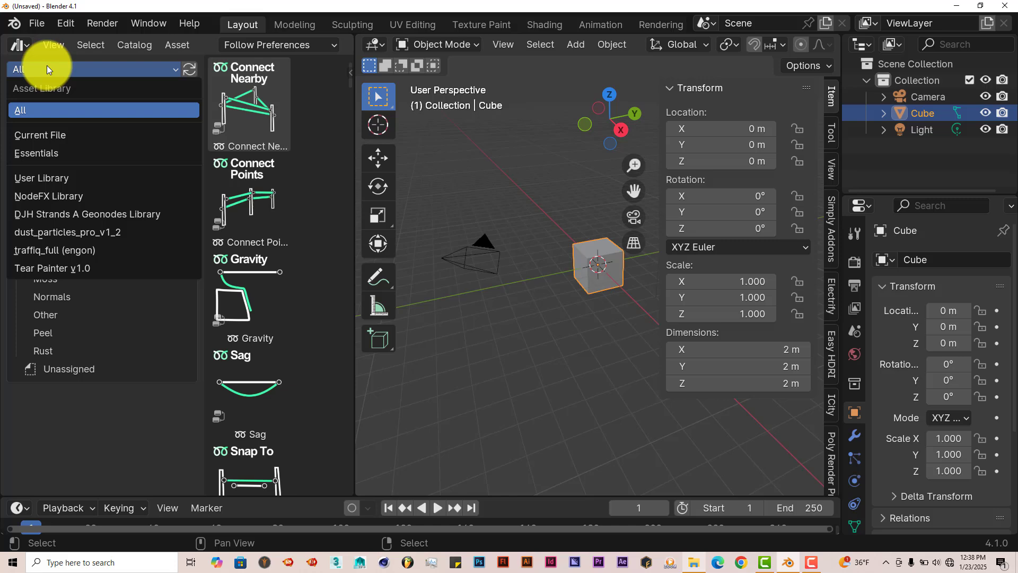
left_click(58, 269)
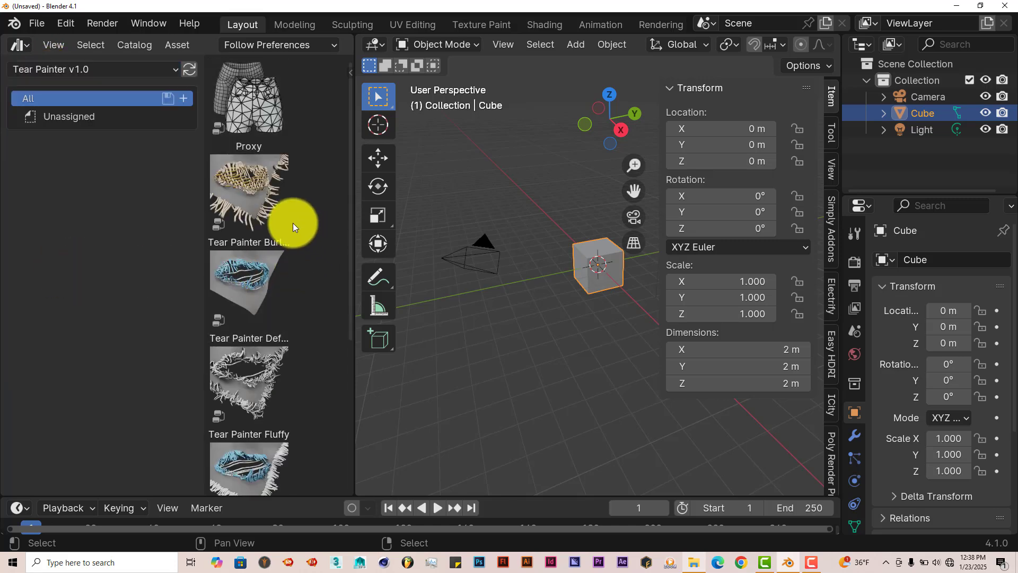
Look through the tear presets, proxy and denim shorts assets in the Tear Painter v1.0 library.
scroll(293, 222, "down", 5)
scroll(292, 222, "up", 6)
scroll(295, 218, "down", 4)
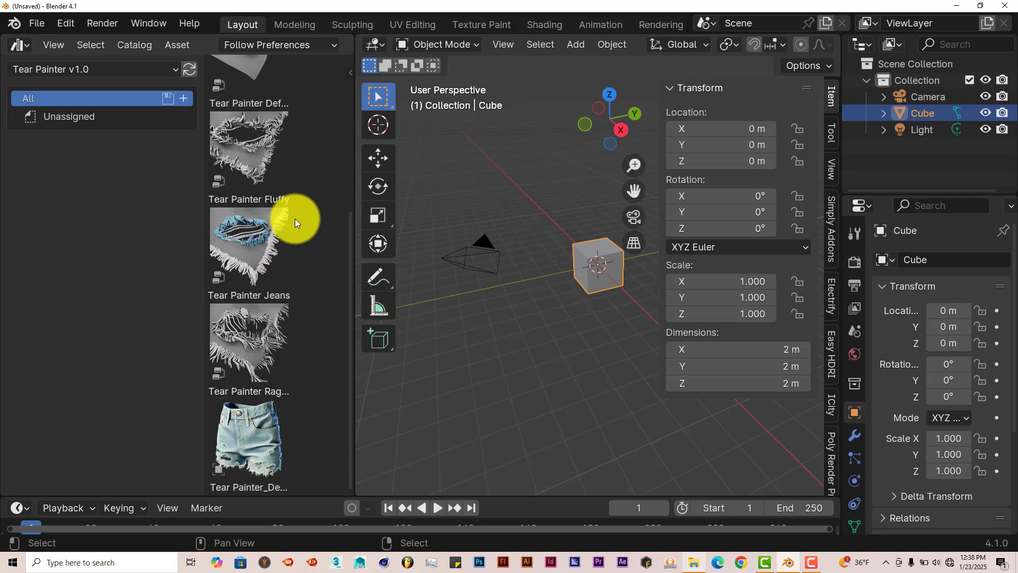
scroll(295, 219, "up", 5)
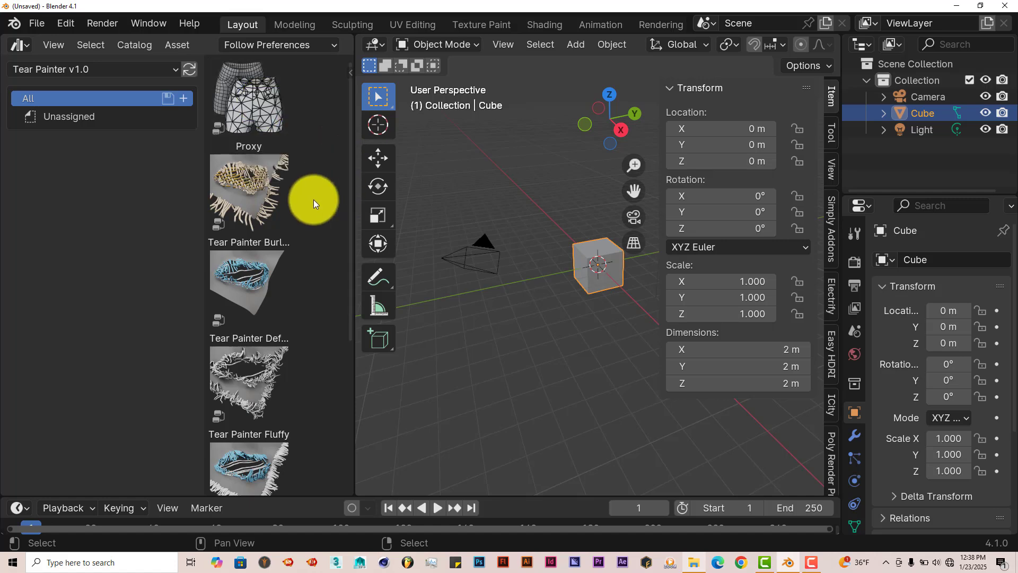
scroll(245, 345, "down", 1)
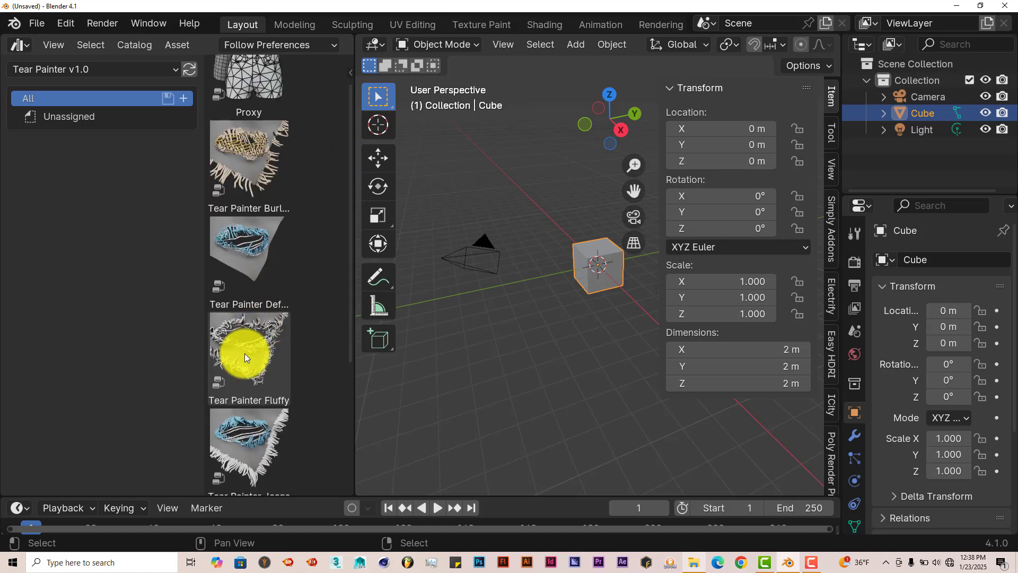
scroll(256, 424, "down", 6)
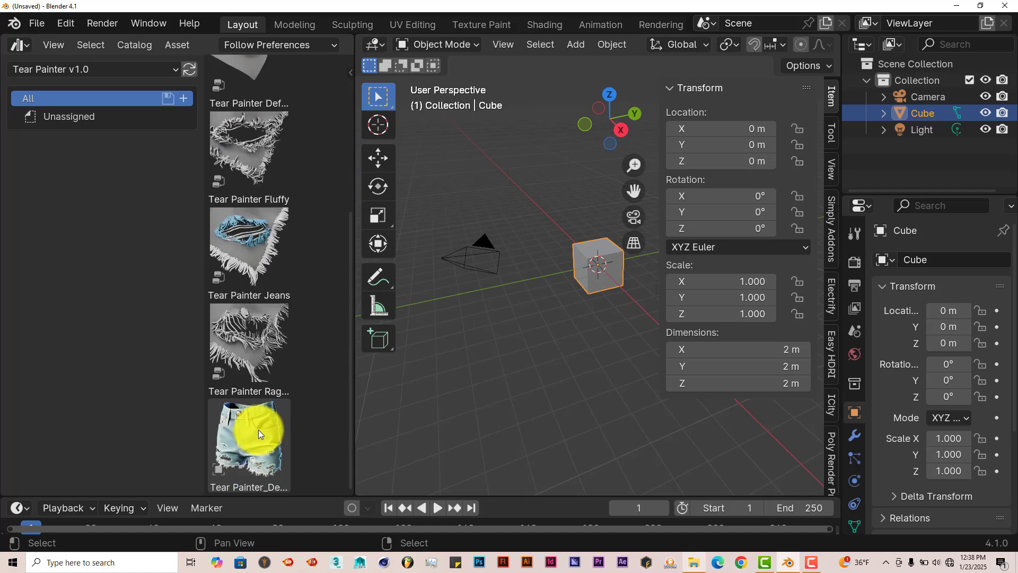
scroll(259, 429, "up", 5)
scroll(275, 297, "up", 1)
scroll(281, 233, "down", 6)
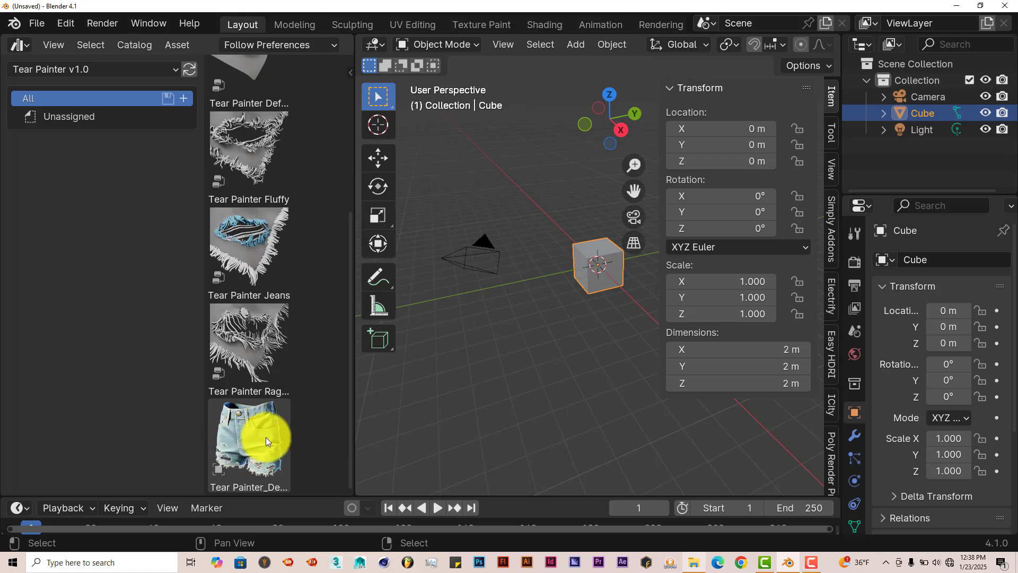
Hide the 3D viewport's sidebar to free up space around the cube.
scroll(484, 304, "up", 5)
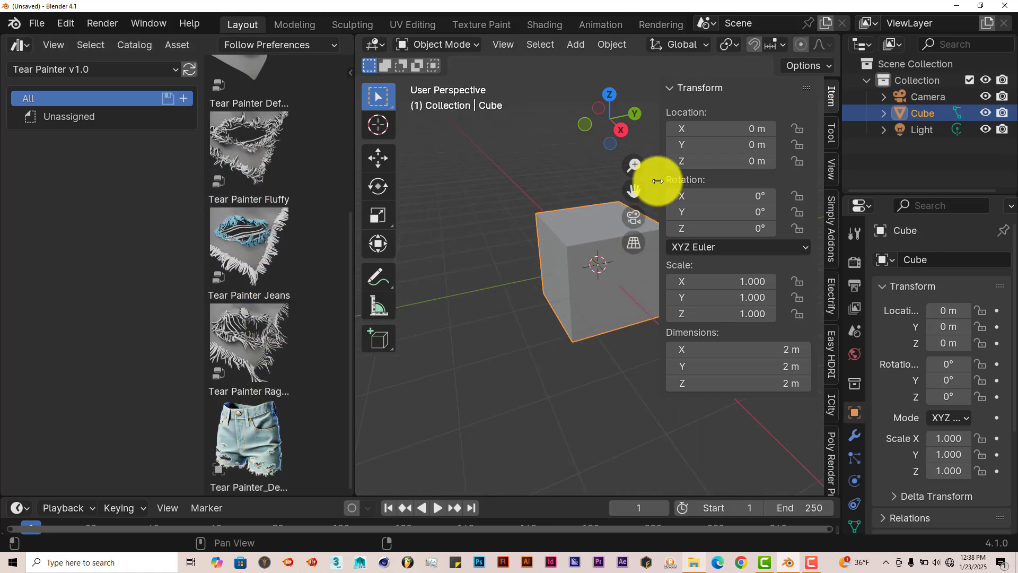
left_click_drag(657, 181, 870, 171)
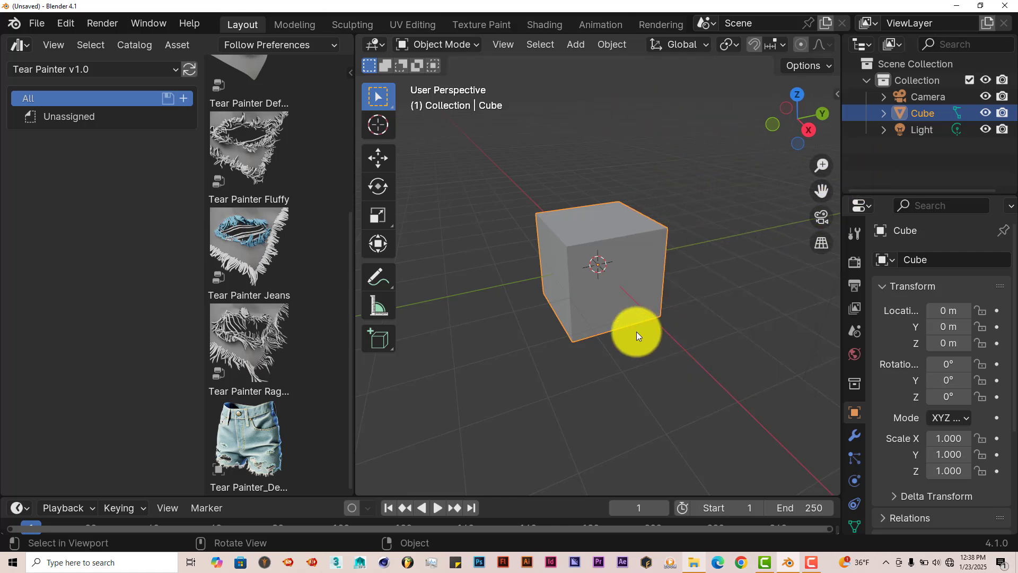
scroll(636, 332, "up", 3)
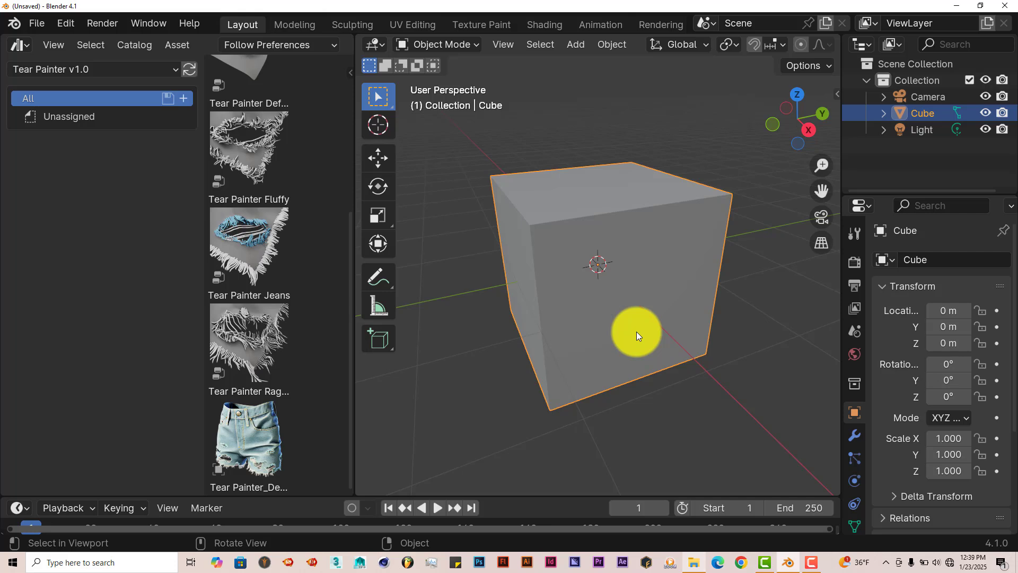
mouse_move(641, 313)
middle_mouse_down()
mouse_move(625, 316)
mouse_move(616, 340)
mouse_move(628, 319)
middle_mouse_up()
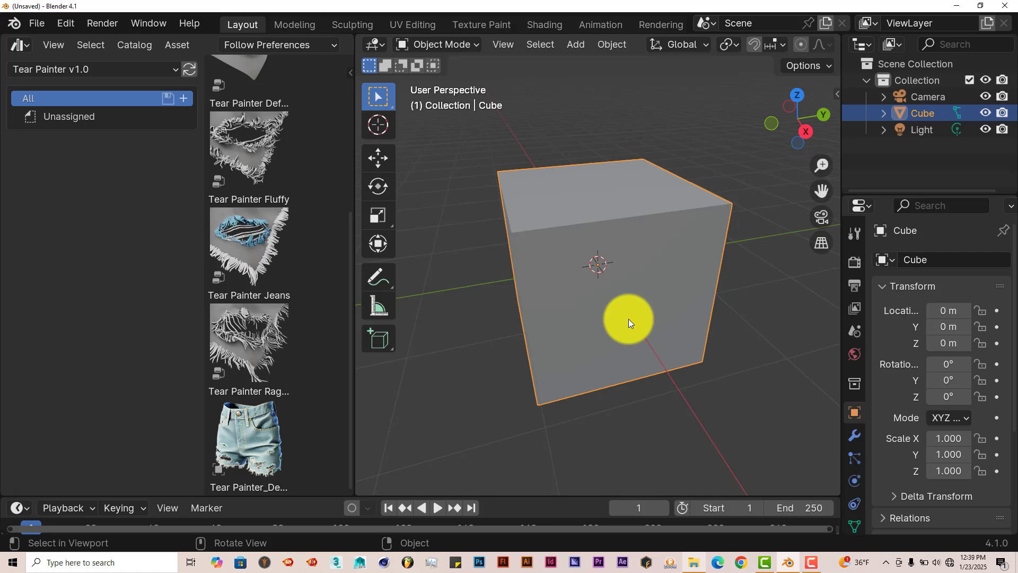
middle_click_drag(628, 319, 538, 233)
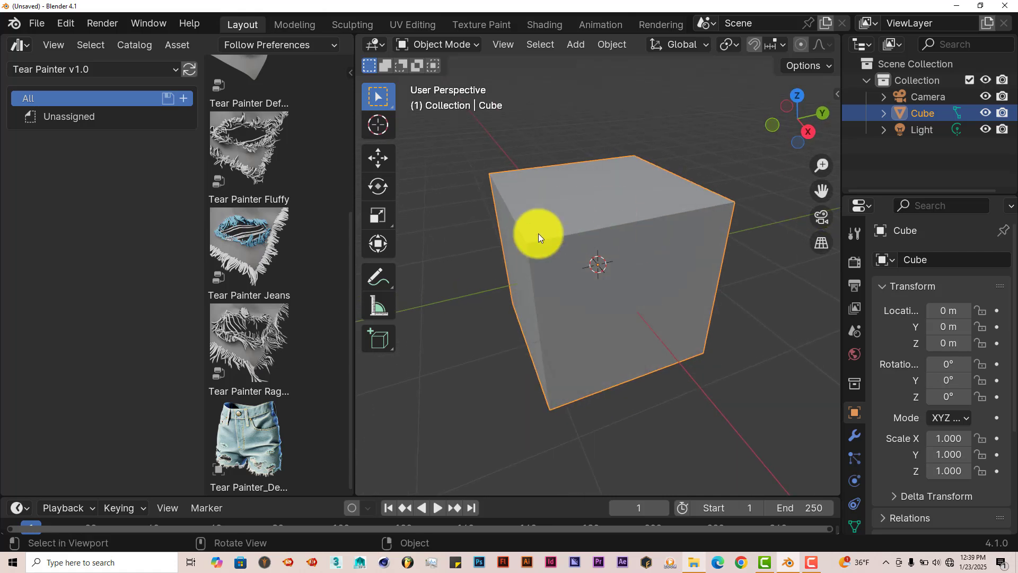
Add a Subdivision Surface modifier to the cube and set its viewport and render levels to 3.
left_click(851, 433)
left_click(902, 265)
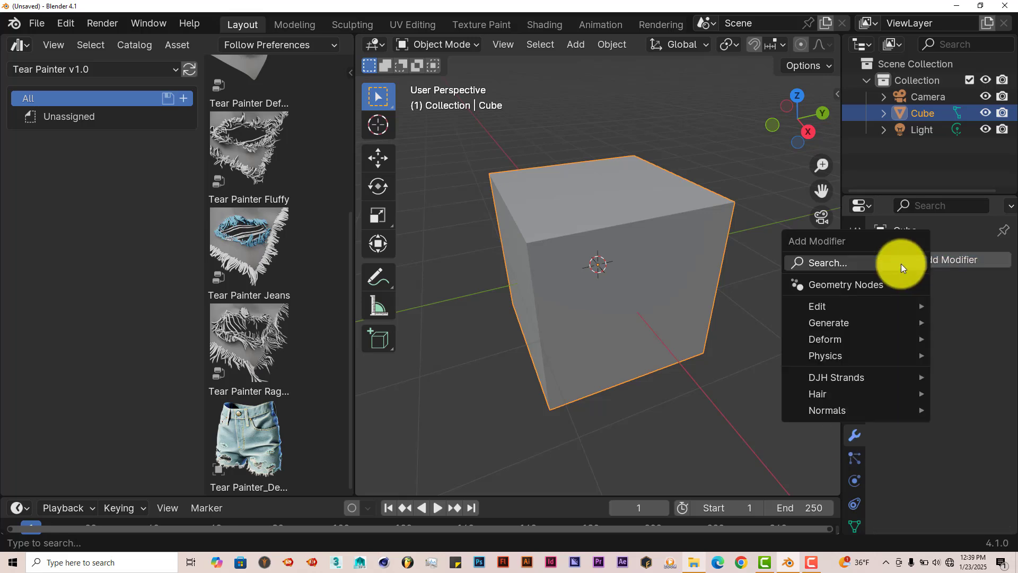
mouse_move(865, 330)
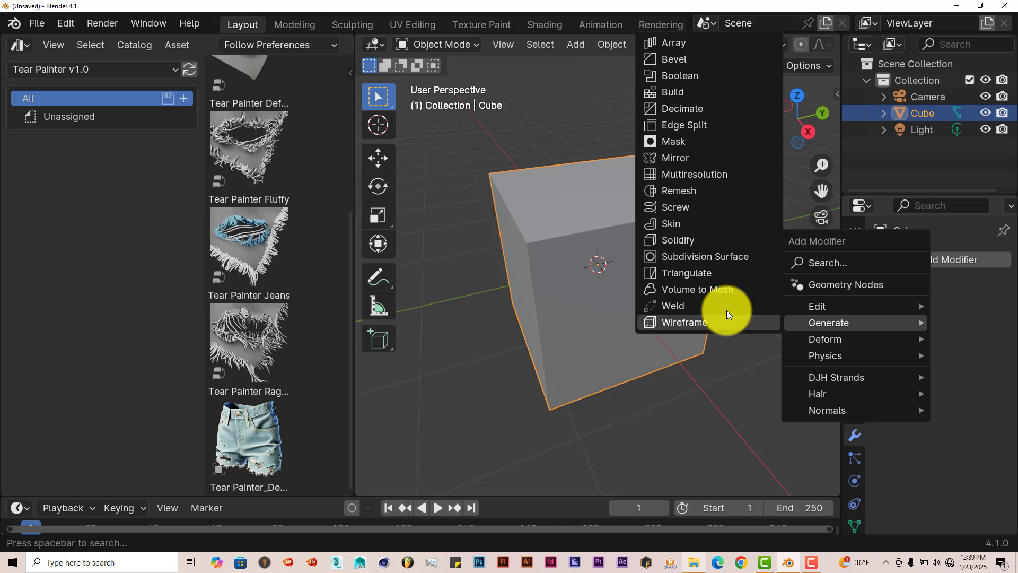
left_click(710, 258)
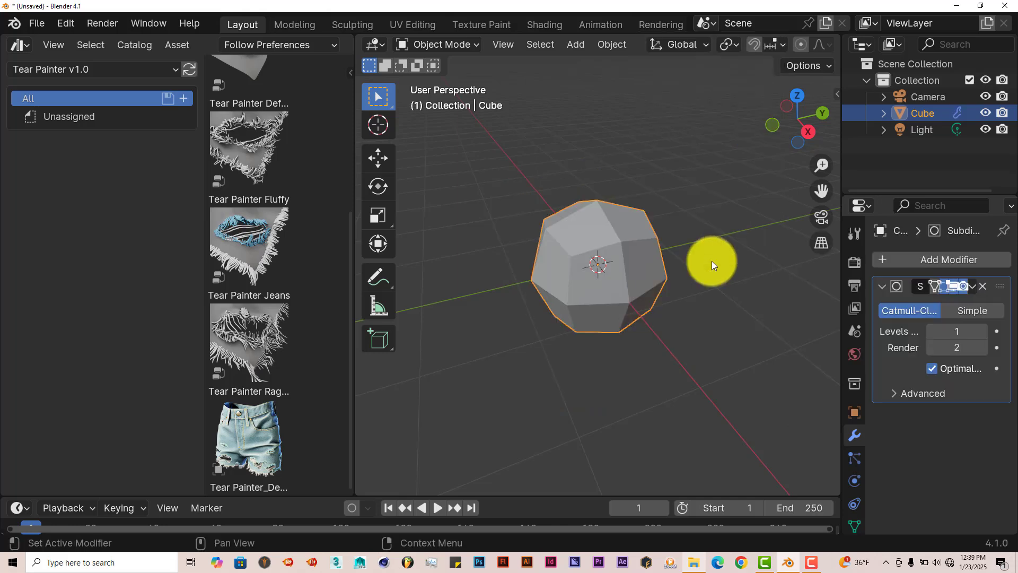
left_click(981, 333)
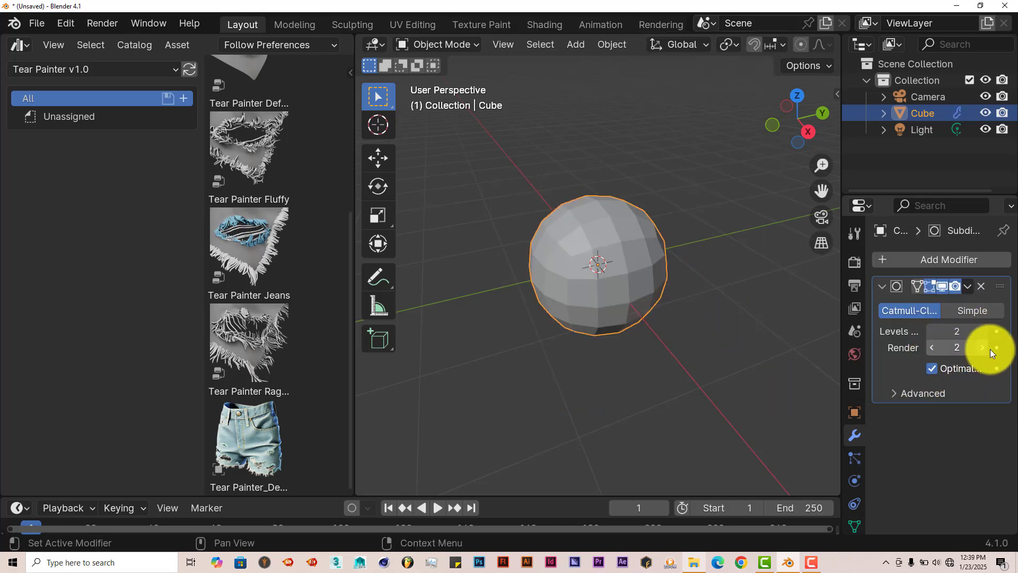
left_click(983, 332)
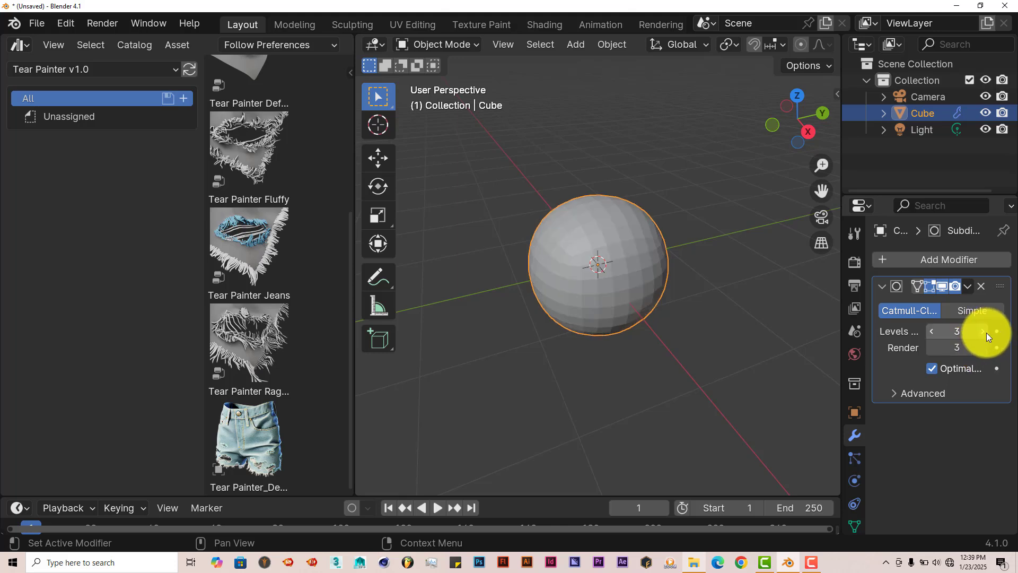
Apply the cube's Subdivision Surface modifier so the subdivision becomes real geometry.
left_click(979, 346)
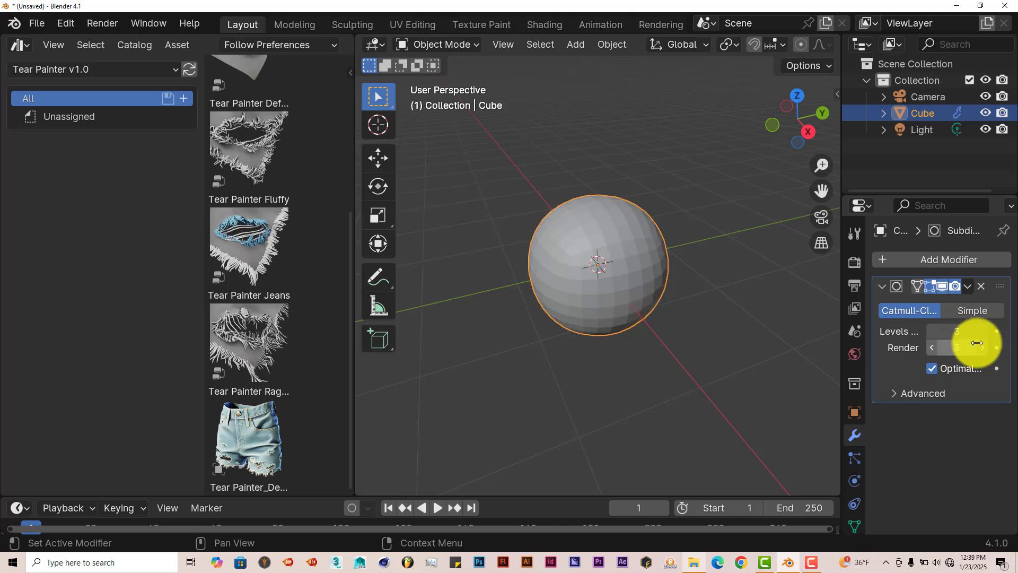
left_click(965, 289)
left_click(933, 301)
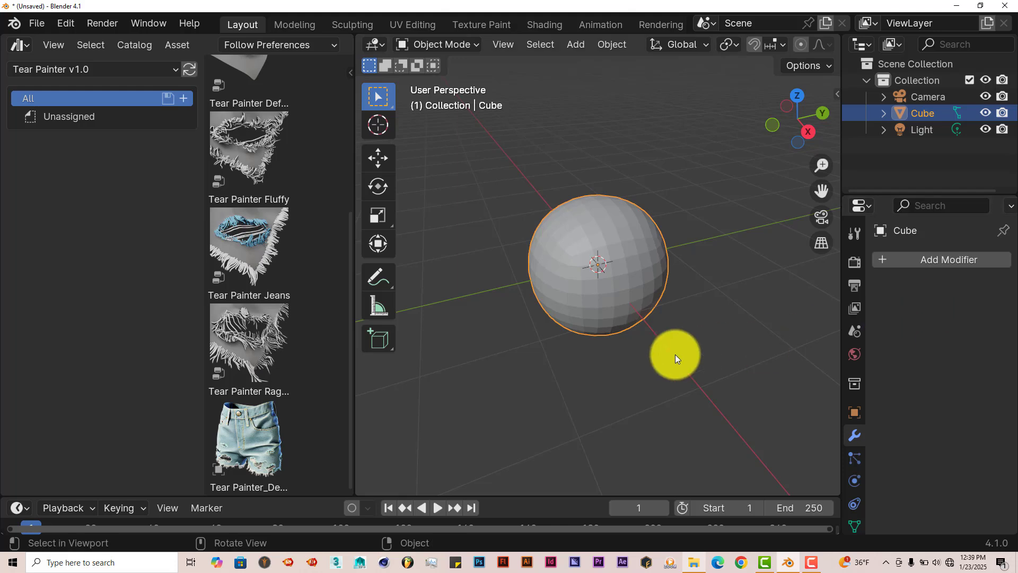
Shade the subdivided sphere smooth.
right_click(651, 359)
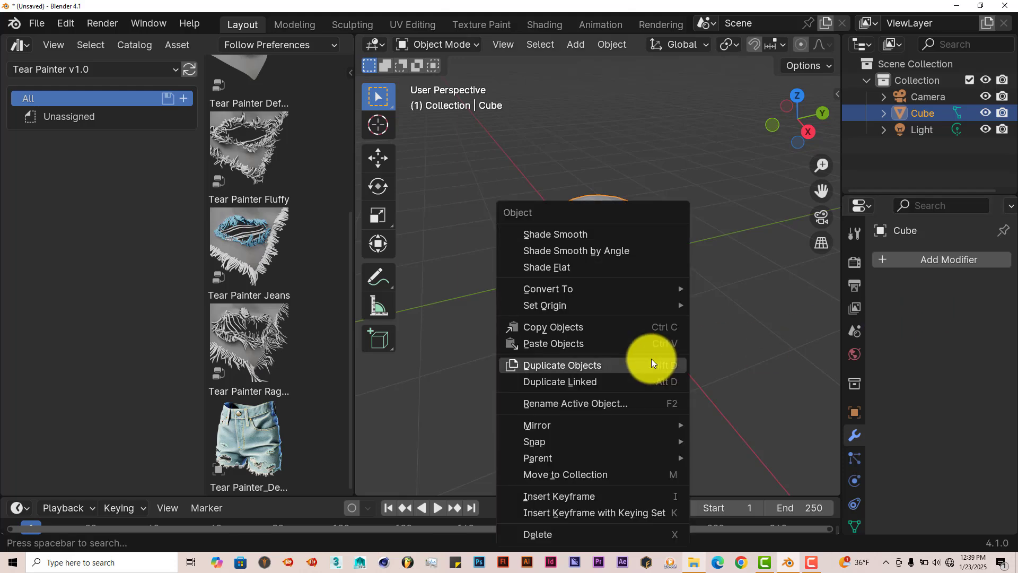
left_click(616, 235)
middle_click_drag(641, 357, 598, 311)
scroll(599, 307, "up", 3)
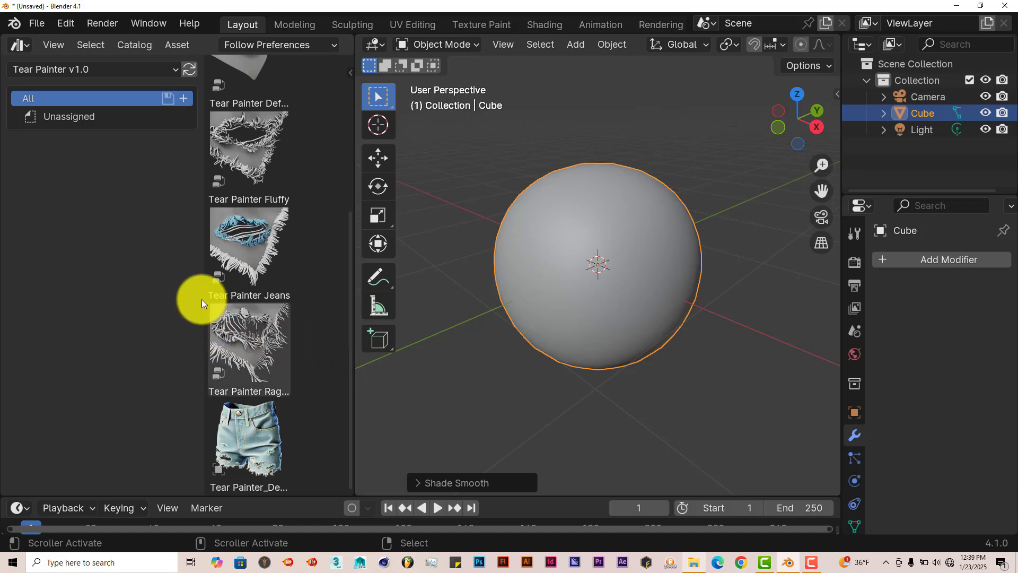
Narrow the asset catalog list, apply the Tear Painter Jeans asset to the sphere, and widen the Properties editor.
left_click_drag(202, 288, 112, 276)
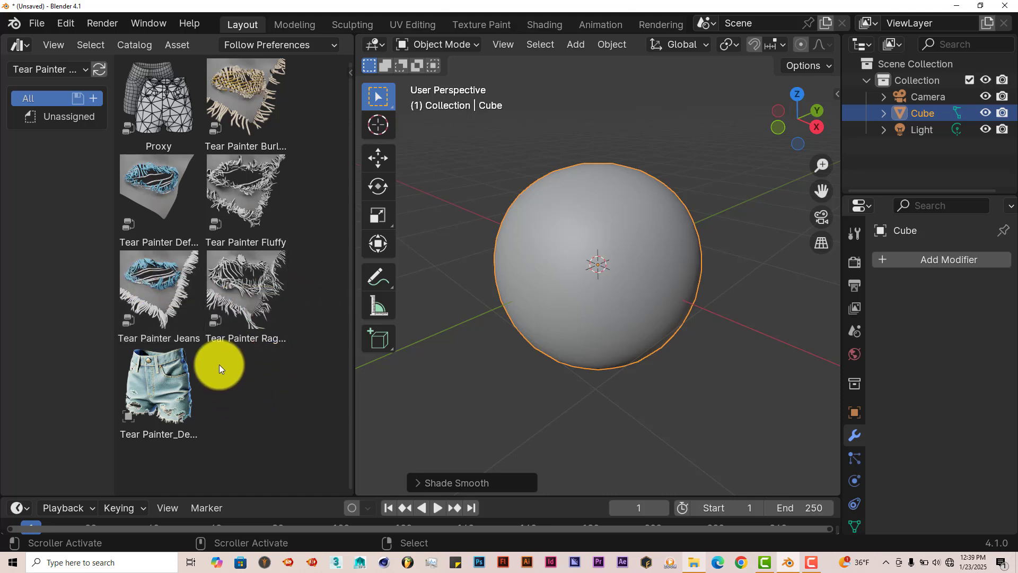
mouse_move(155, 287)
left_mouse_down()
mouse_move(199, 297)
mouse_move(641, 226)
mouse_move(612, 265)
left_mouse_up()
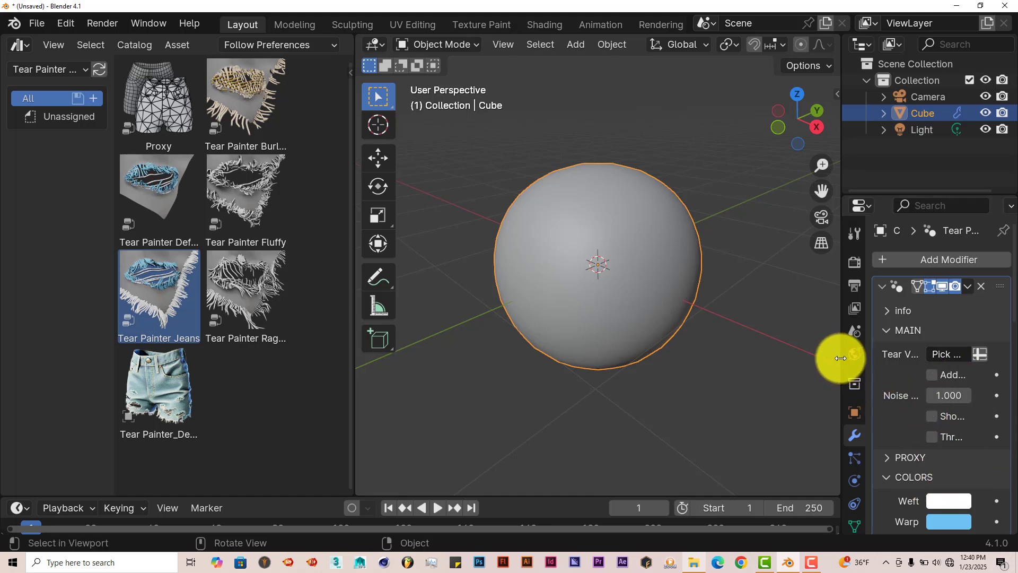
left_click_drag(840, 358, 784, 358)
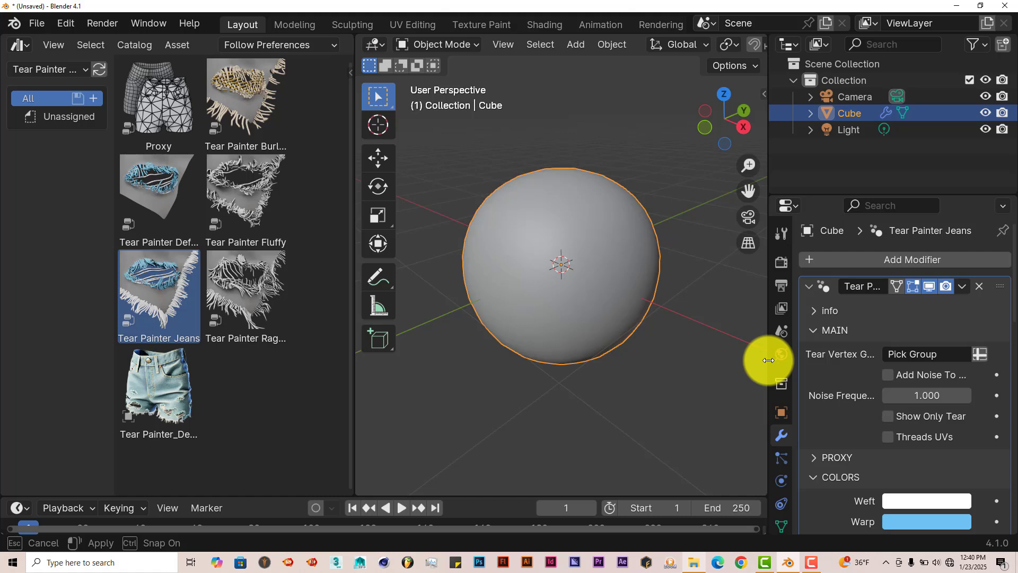
left_click_drag(768, 360, 768, 360)
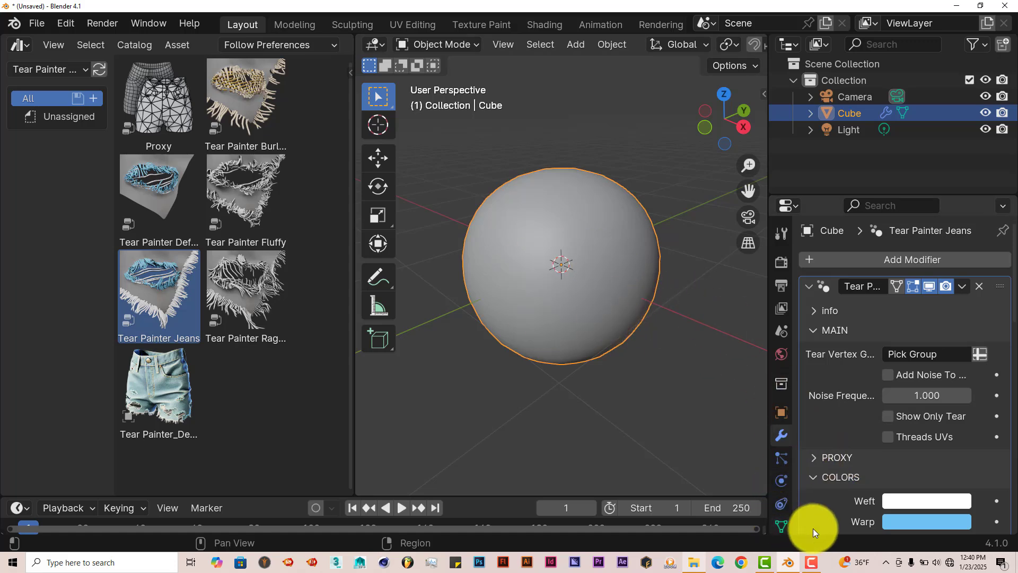
Add a vertex group to the sphere's mesh data and name it "tear".
scroll(813, 528, "down", 3)
left_click(784, 526)
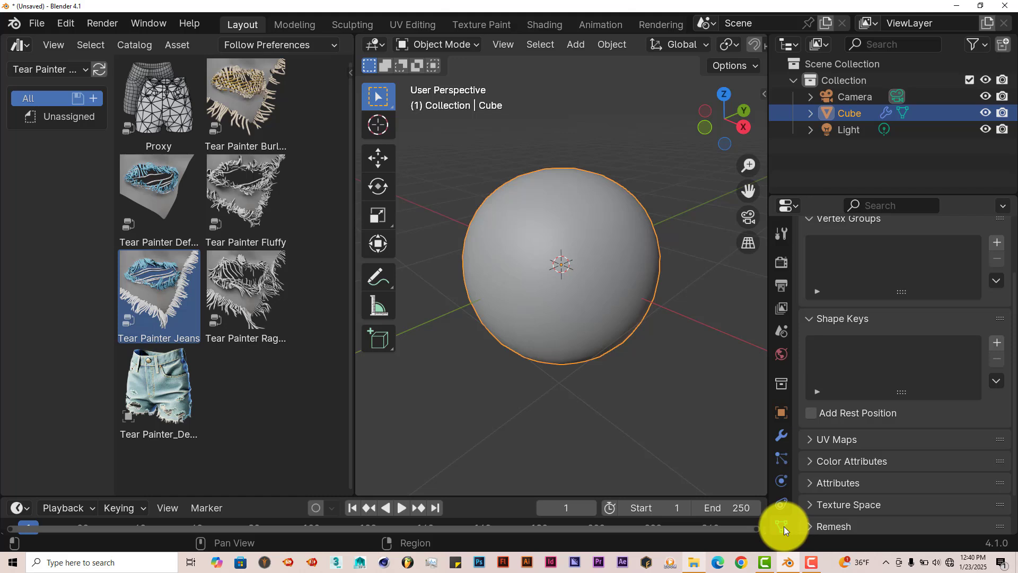
scroll(899, 278, "up", 3)
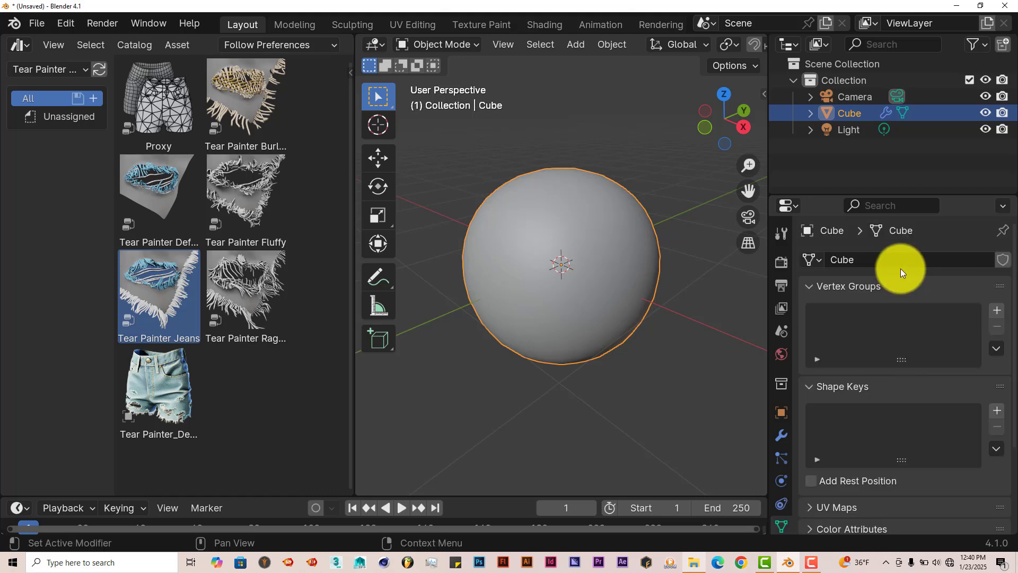
left_click(1000, 312)
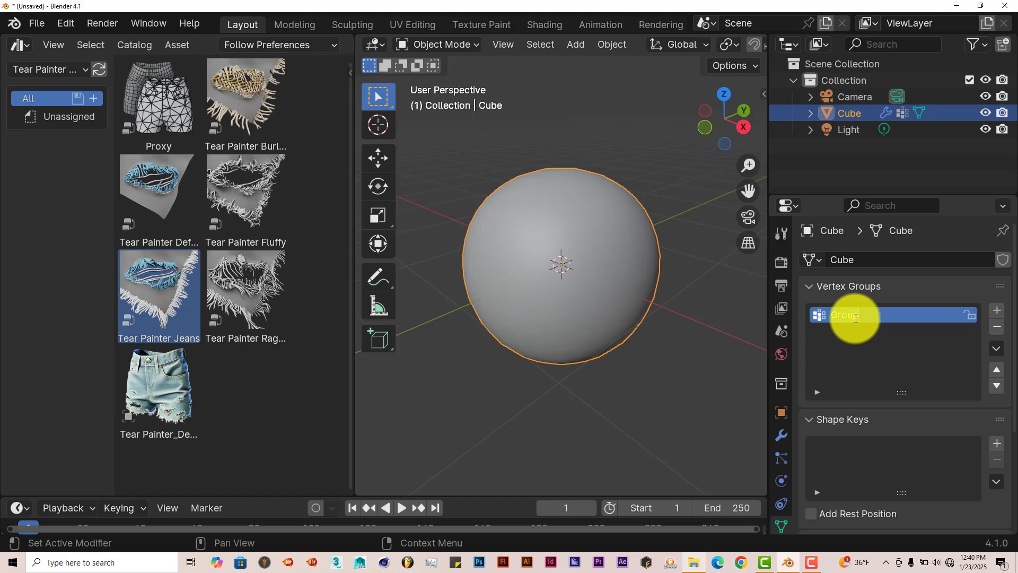
type("teaer")
key("BackSpace")
Set the Tear Painter Jeans modifier's tear vertex group to "tear".
left_click(782, 435)
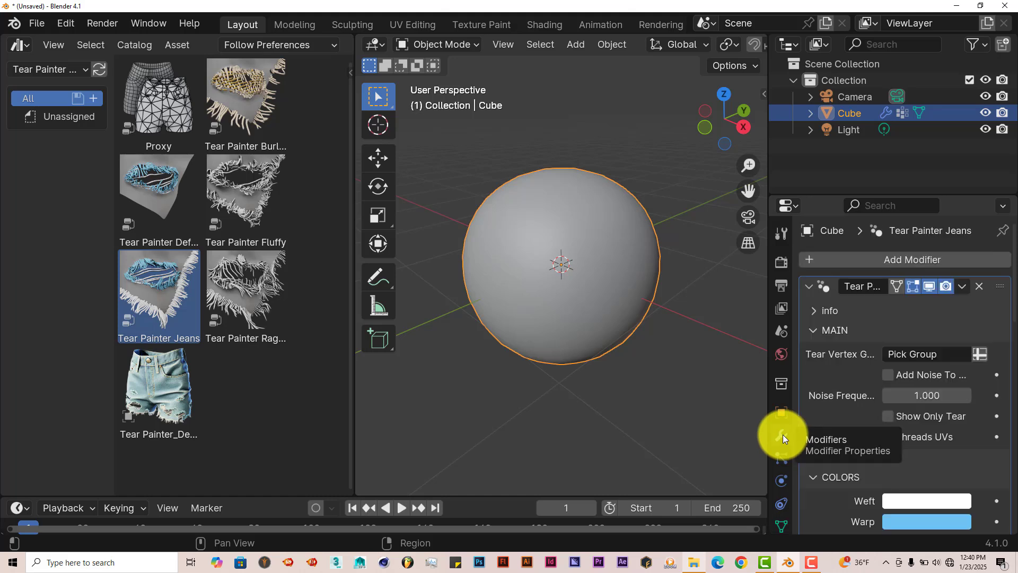
left_click(949, 356)
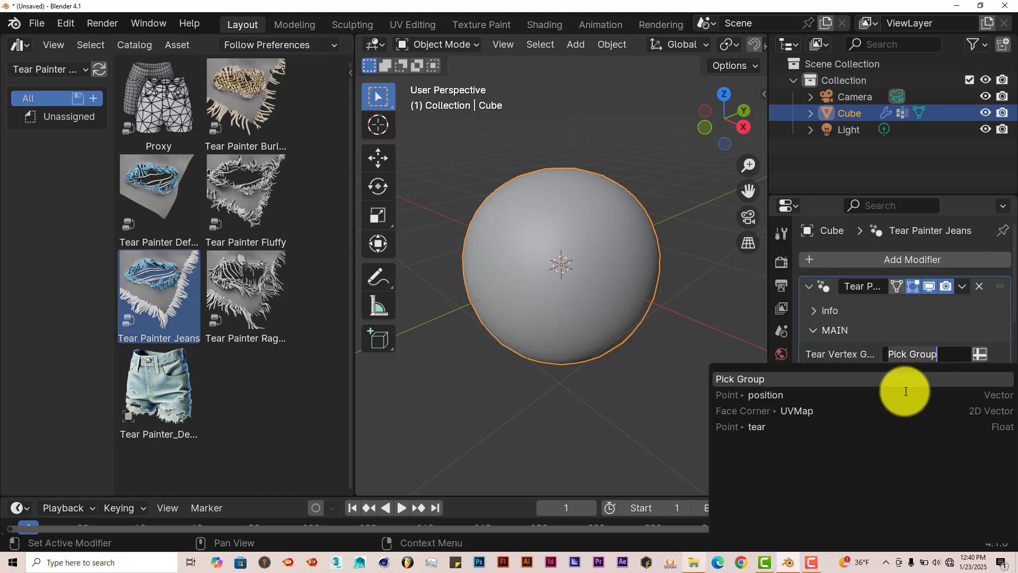
left_click(817, 426)
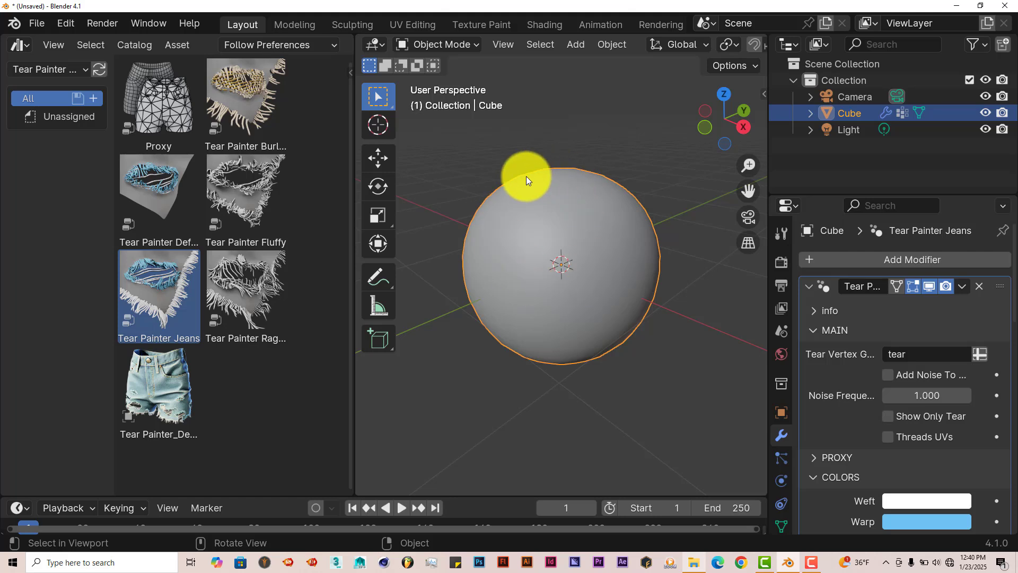
Switch the sphere to Weight Paint mode and paint a trial stroke on its front, then undo the stroke.
left_click(461, 47)
left_click(457, 135)
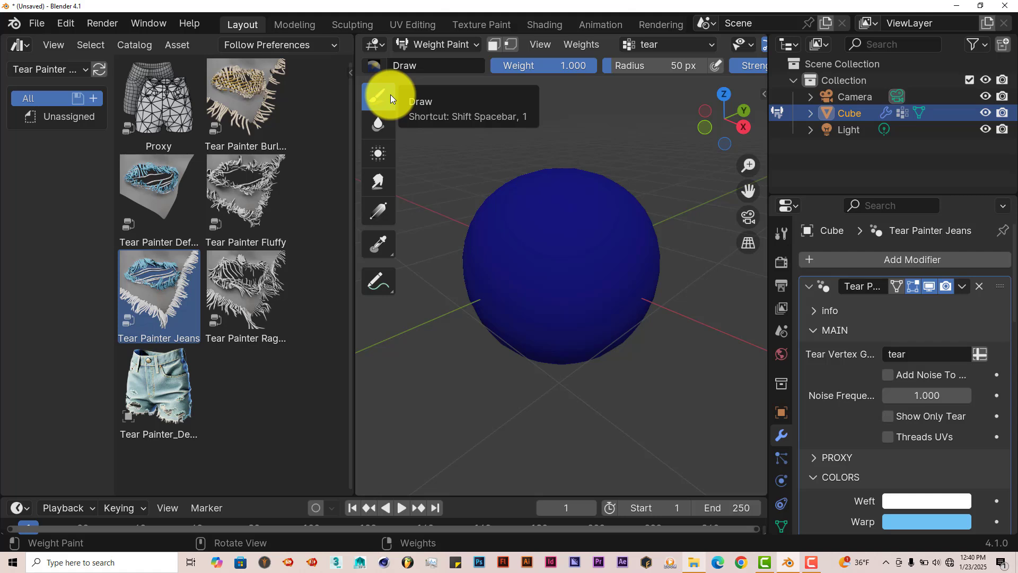
mouse_move(508, 248)
left_mouse_down()
mouse_move(557, 228)
mouse_move(605, 256)
mouse_move(536, 273)
mouse_move(529, 309)
mouse_move(618, 307)
mouse_move(615, 252)
left_mouse_up()
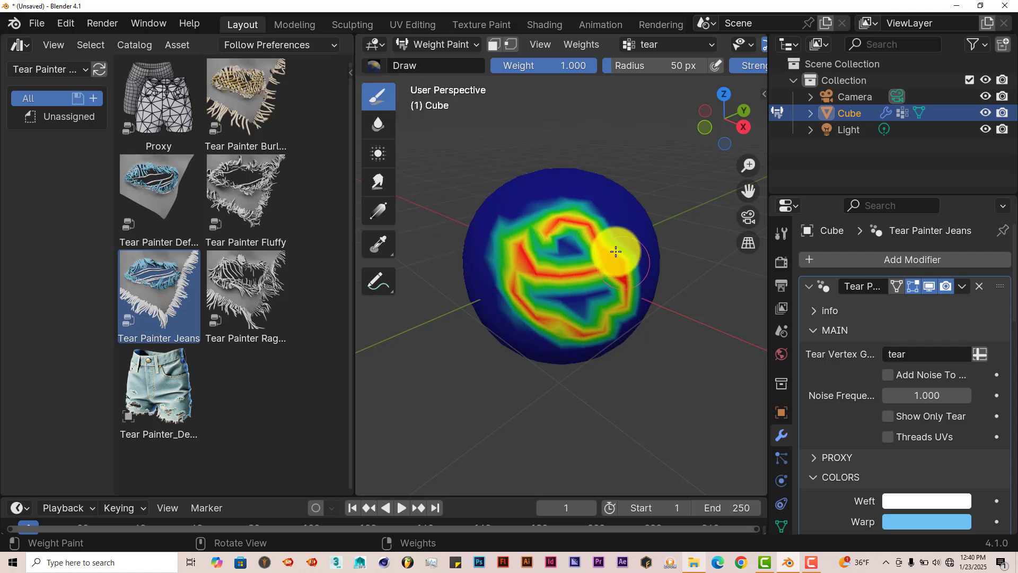
key("ctrl+z")
Paint an irregular tear across the sphere's front with the Draw brush at weight 1.000 and radius 50 px.
middle_click_drag(599, 305, 537, 298)
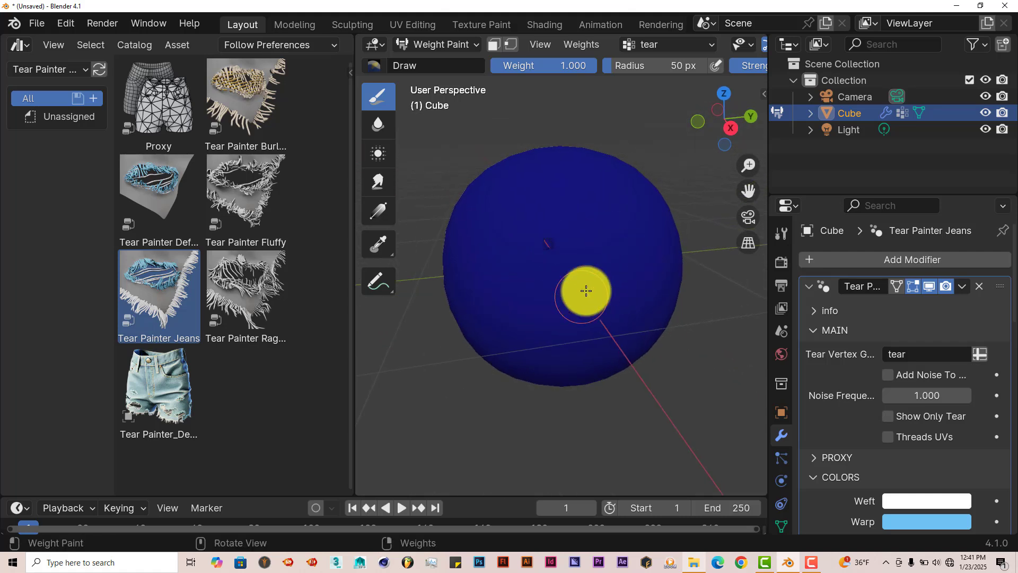
middle_click_drag(504, 275, 520, 305)
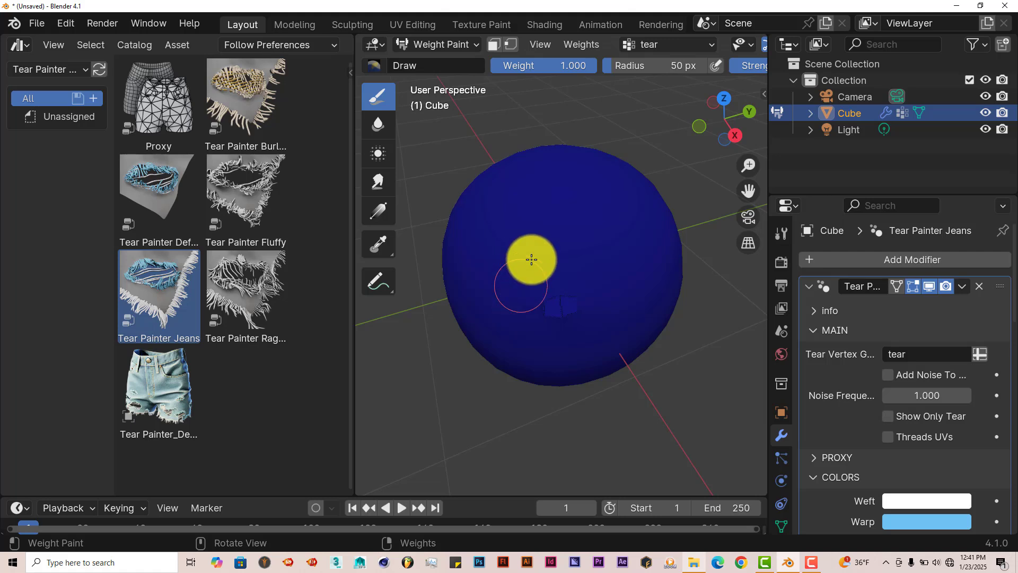
left_click_drag(531, 260, 599, 244)
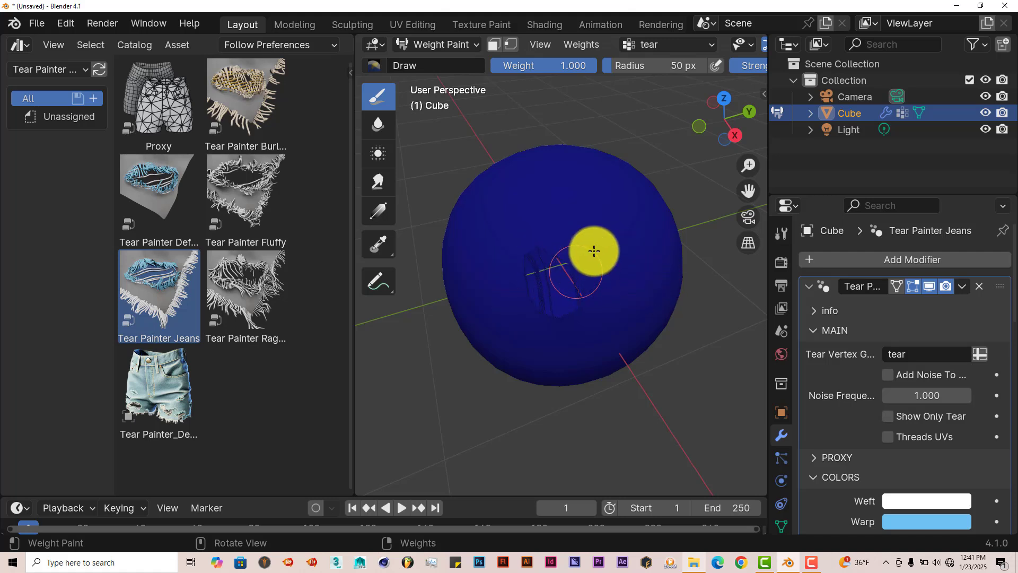
mouse_move(597, 298)
middle_mouse_down()
mouse_move(599, 265)
mouse_move(556, 266)
middle_mouse_up()
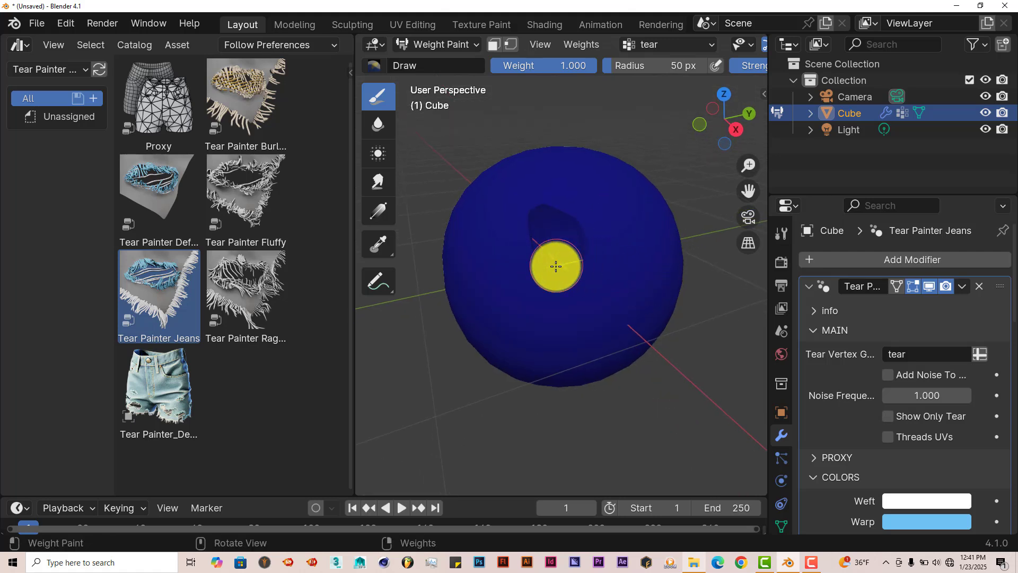
mouse_move(555, 266)
left_mouse_down()
mouse_move(534, 341)
mouse_move(584, 288)
mouse_move(590, 315)
left_mouse_up()
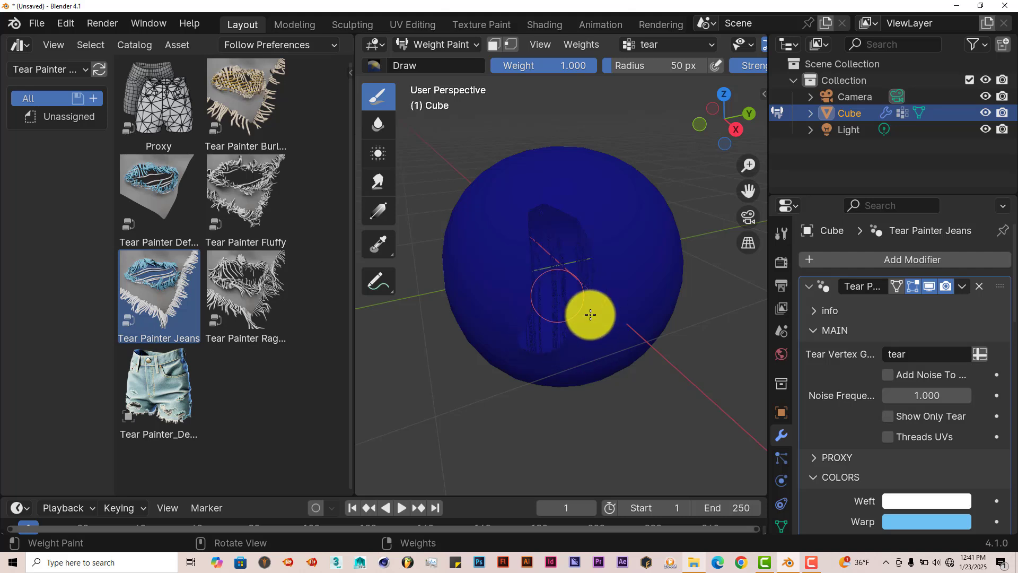
scroll(590, 314, "up", 1)
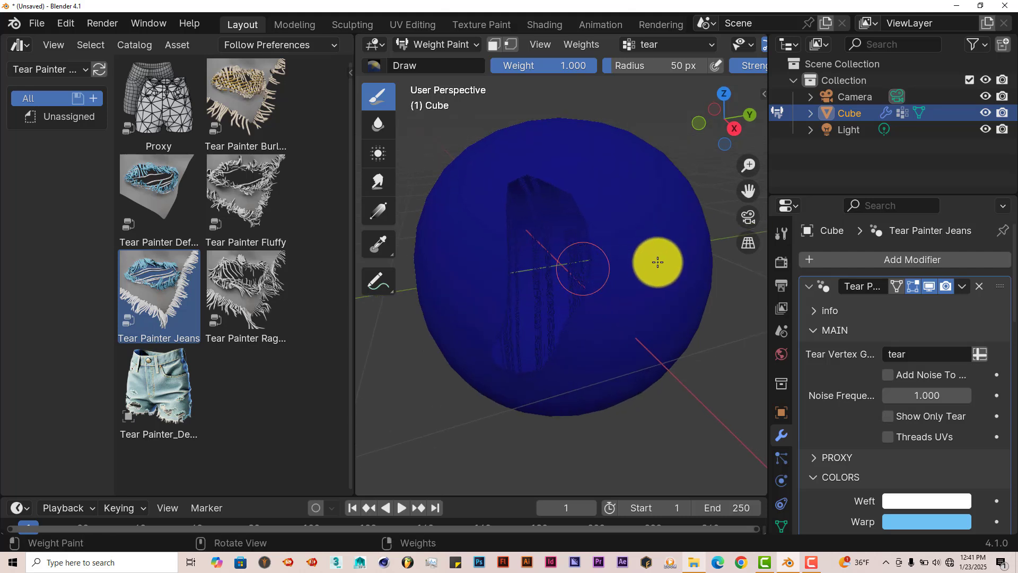
left_click_drag(582, 268, 658, 262)
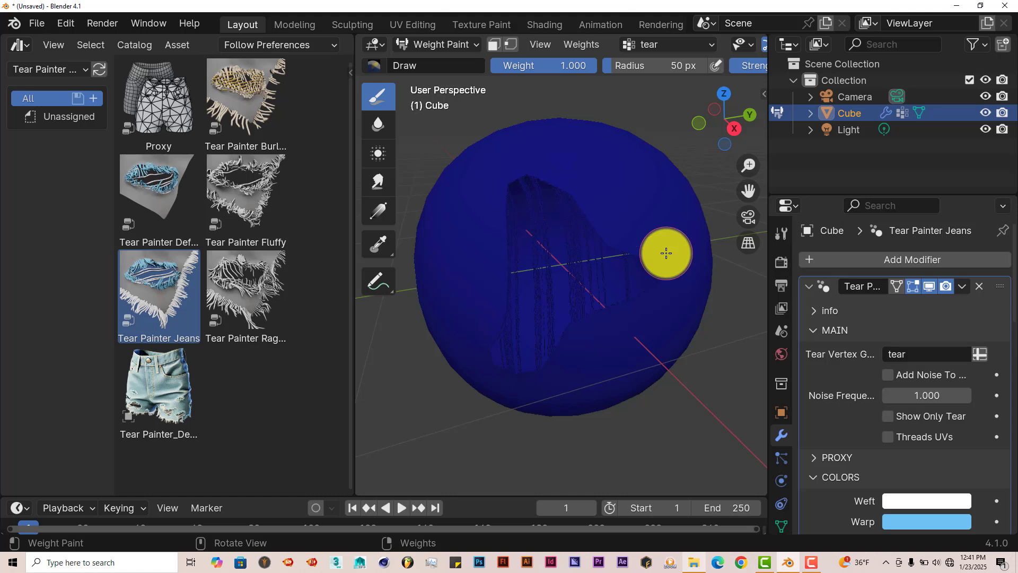
mouse_move(578, 311)
middle_mouse_down()
mouse_move(572, 294)
mouse_move(568, 307)
mouse_move(596, 271)
middle_mouse_up()
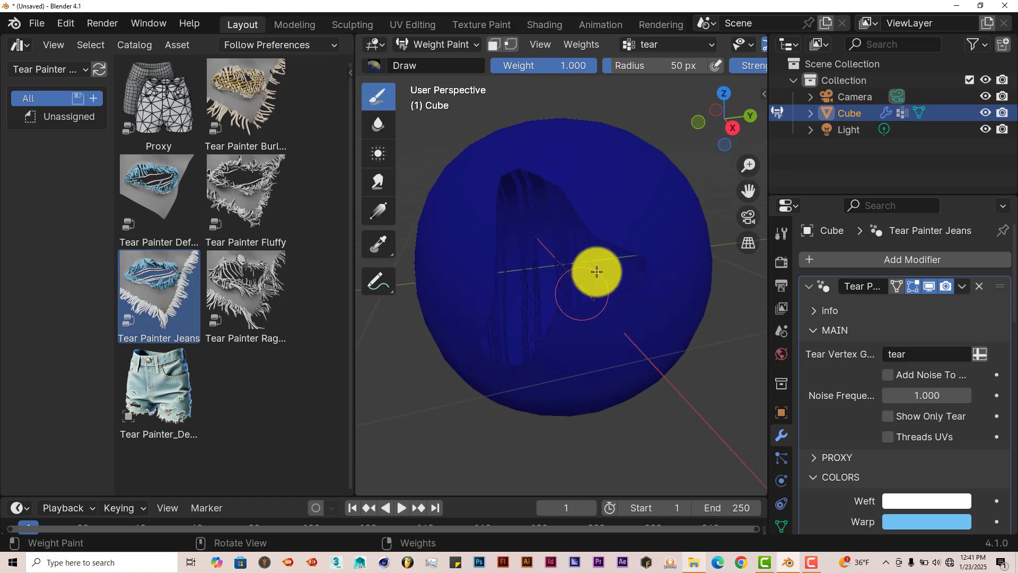
Return the sphere to Object Mode and view the painted tear.
left_click(443, 46)
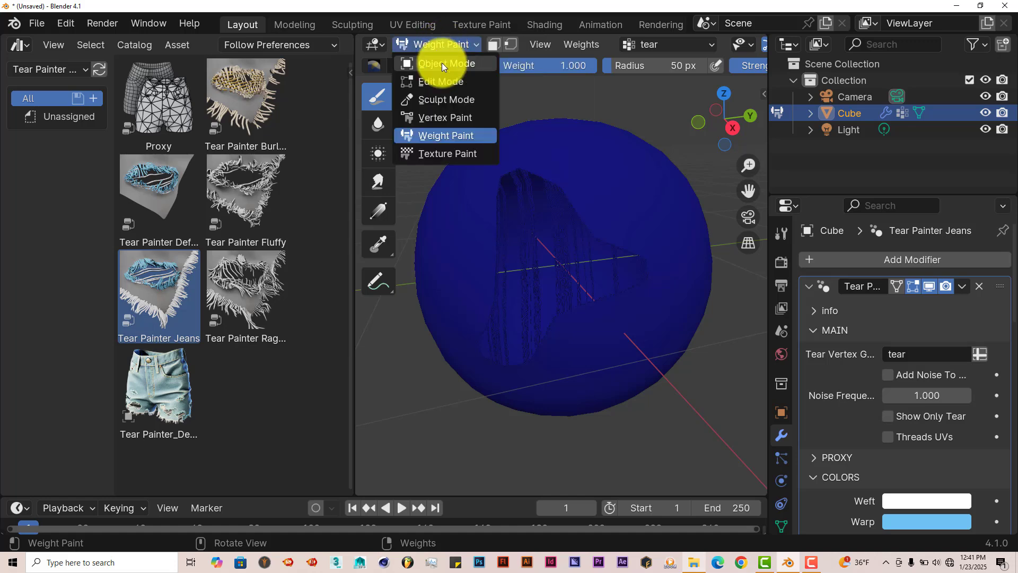
left_click(441, 62)
middle_click_drag(581, 285, 600, 271)
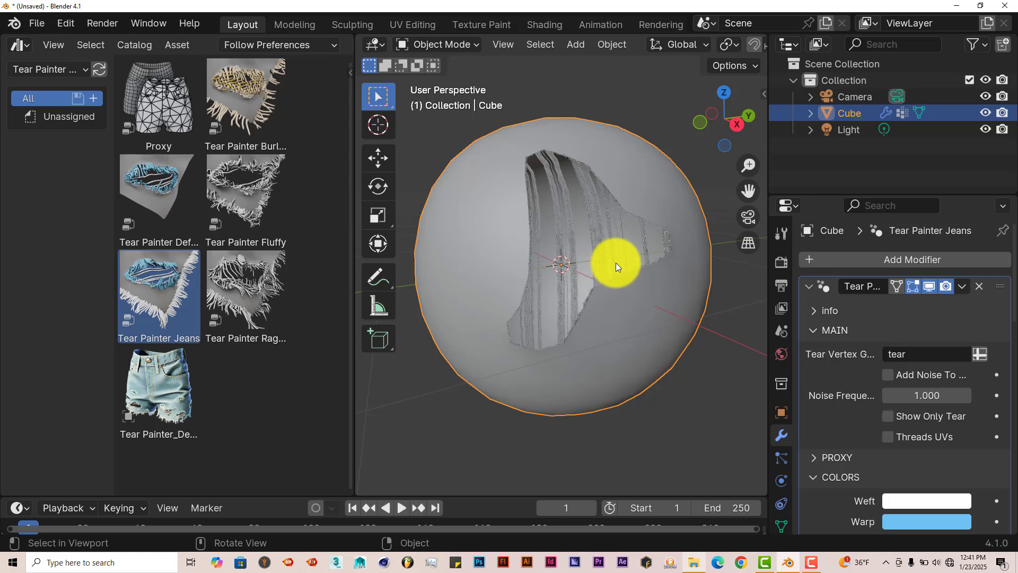
Look through the Tear Painter Jeans modifier's colour, thickness, weave and fuzz settings.
scroll(898, 409, "down", 5)
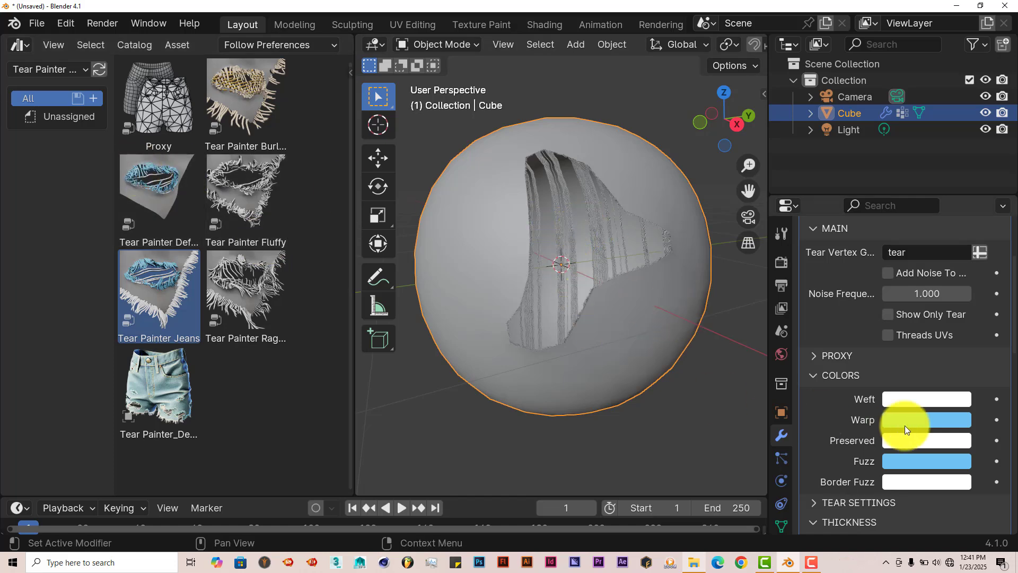
scroll(914, 400, "down", 12)
scroll(914, 400, "up", 10)
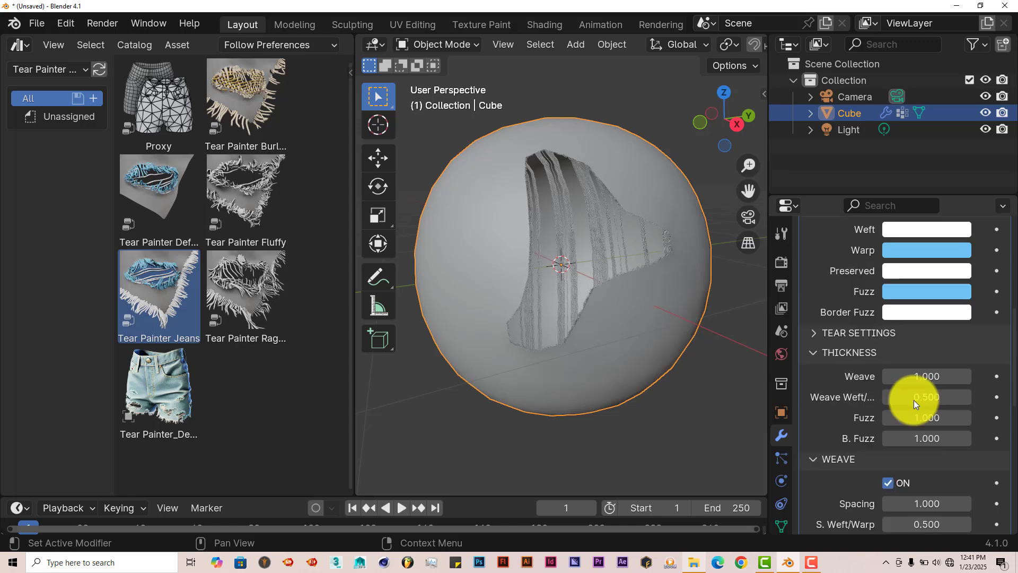
scroll(899, 361, "down", 15)
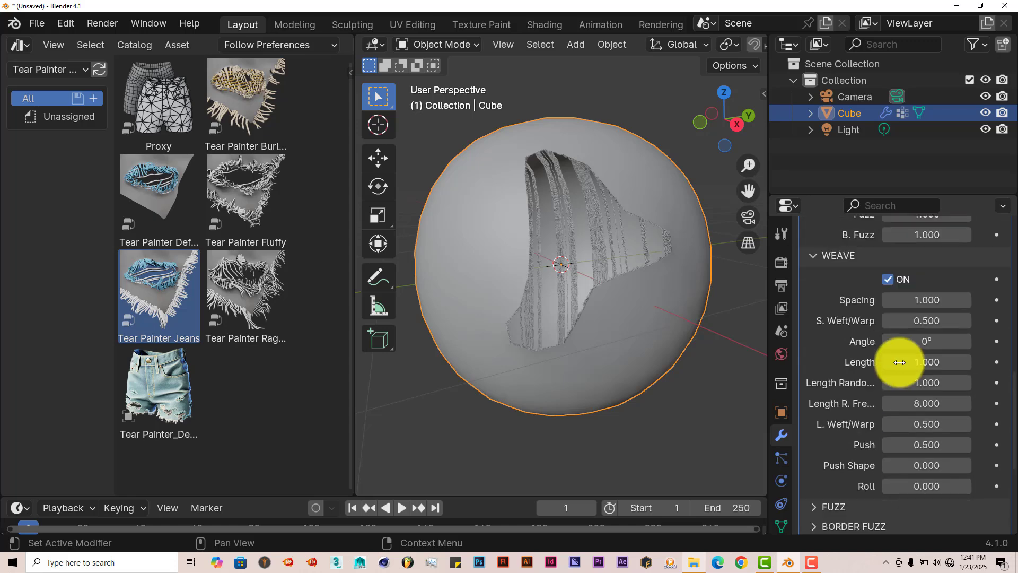
scroll(899, 363, "down", 4)
scroll(901, 382, "up", 20)
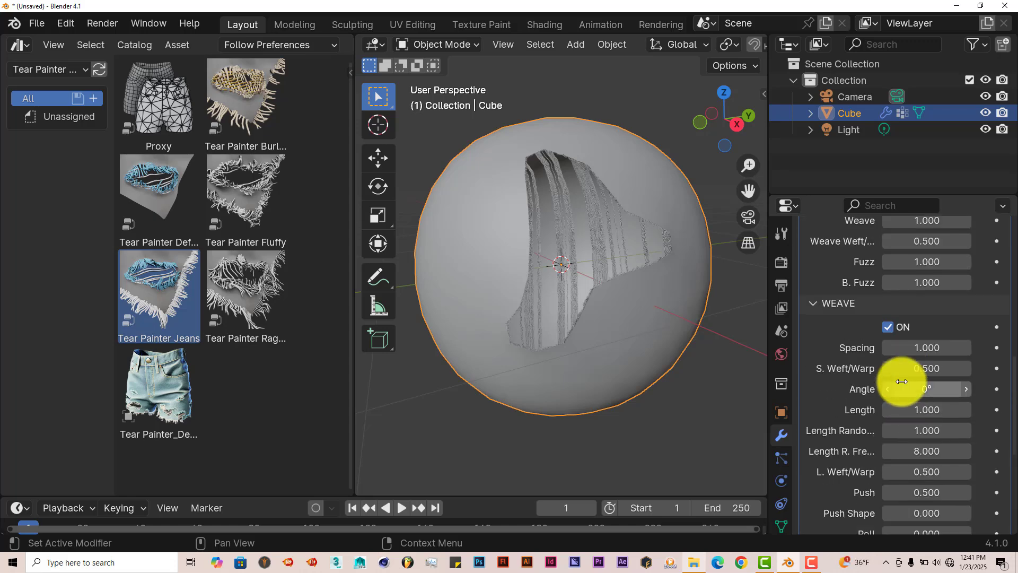
scroll(901, 384, "up", 2)
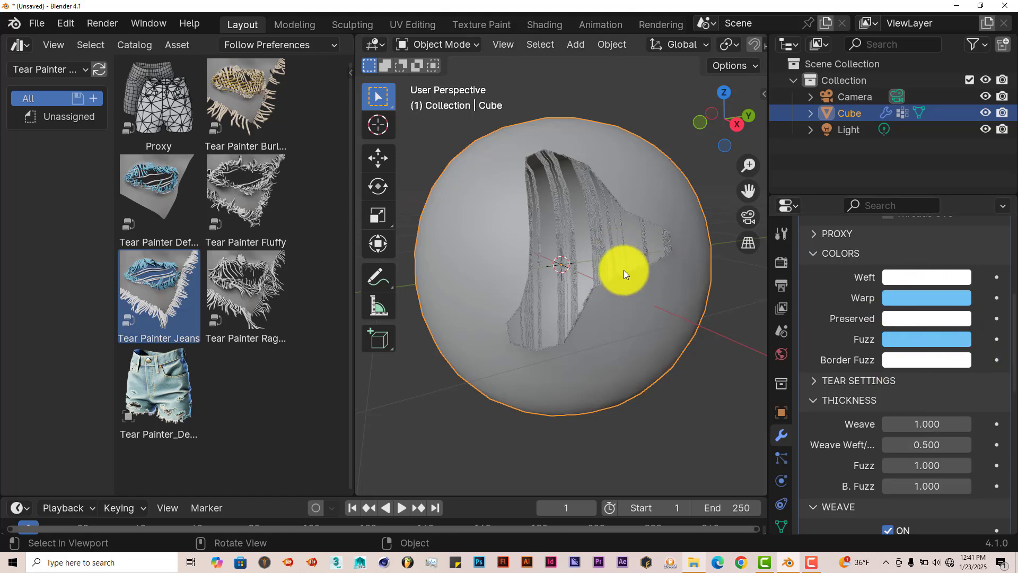
scroll(673, 49, "down", 5)
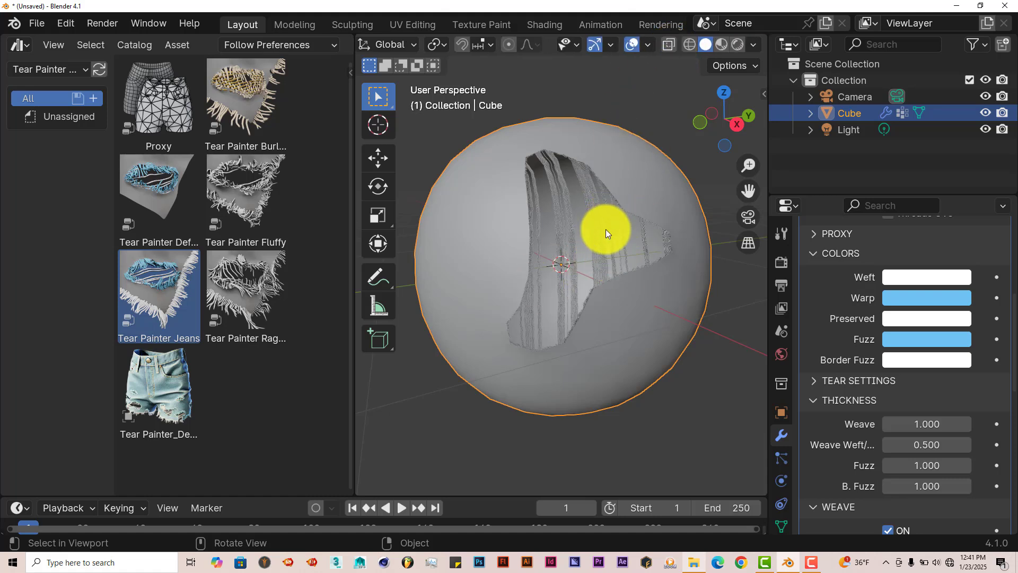
Switch the viewport to Rendered shading and view the tear's threads up close.
left_click(739, 45)
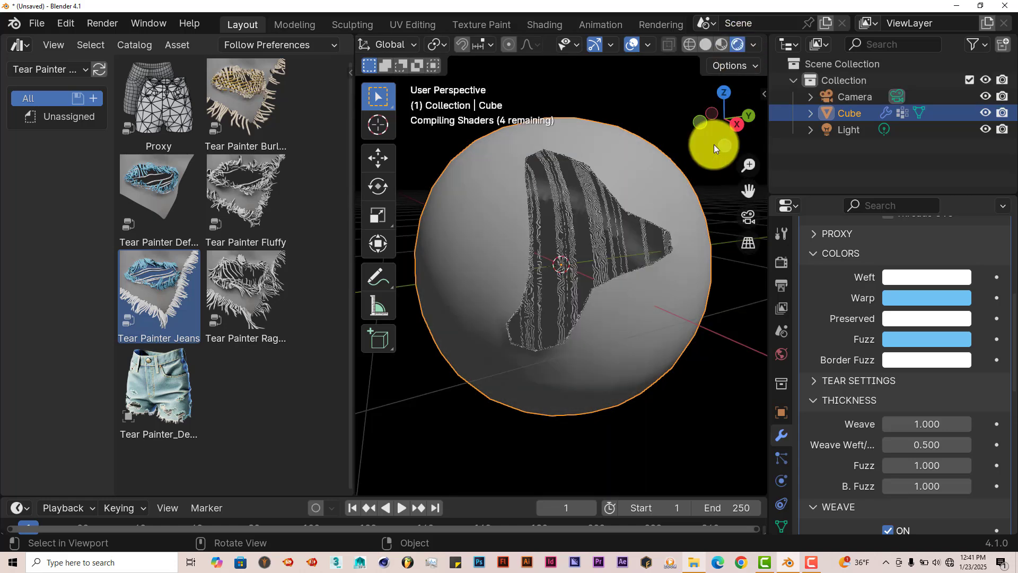
scroll(588, 345, "up", 2)
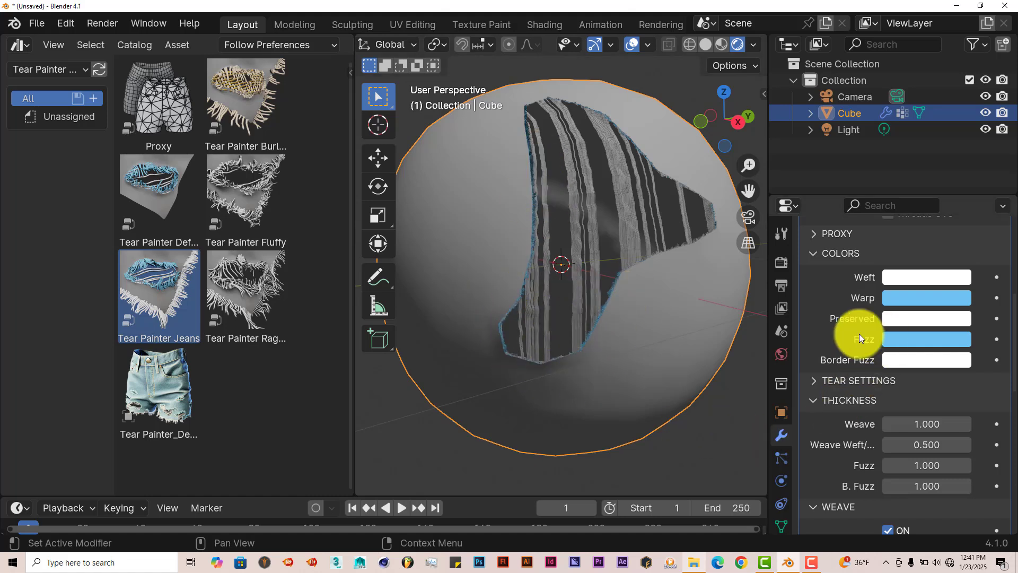
Change the tear's Fuzz colour to red, with hue 1.000 and saturation 0.994.
left_click(912, 345)
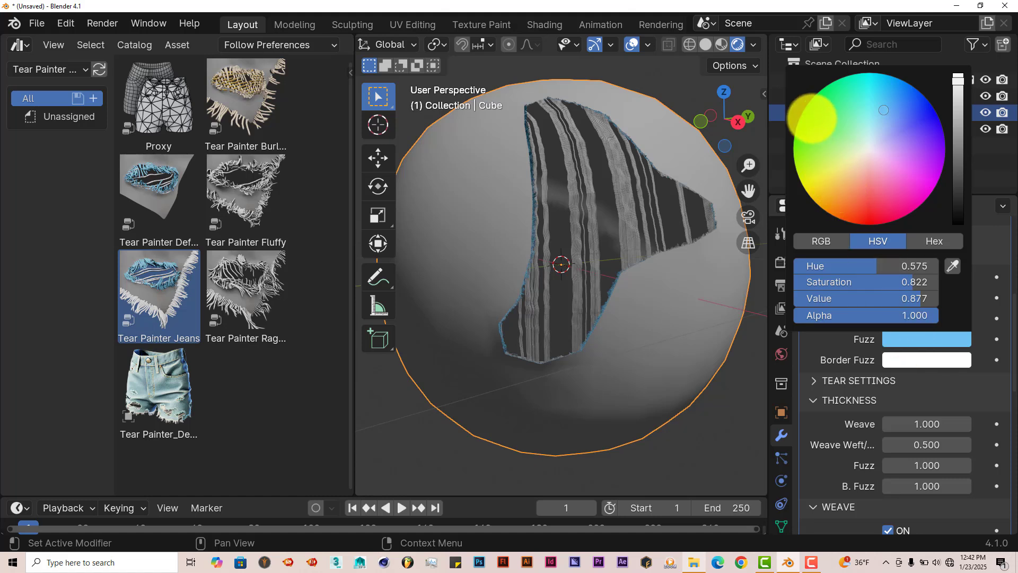
left_click(812, 117)
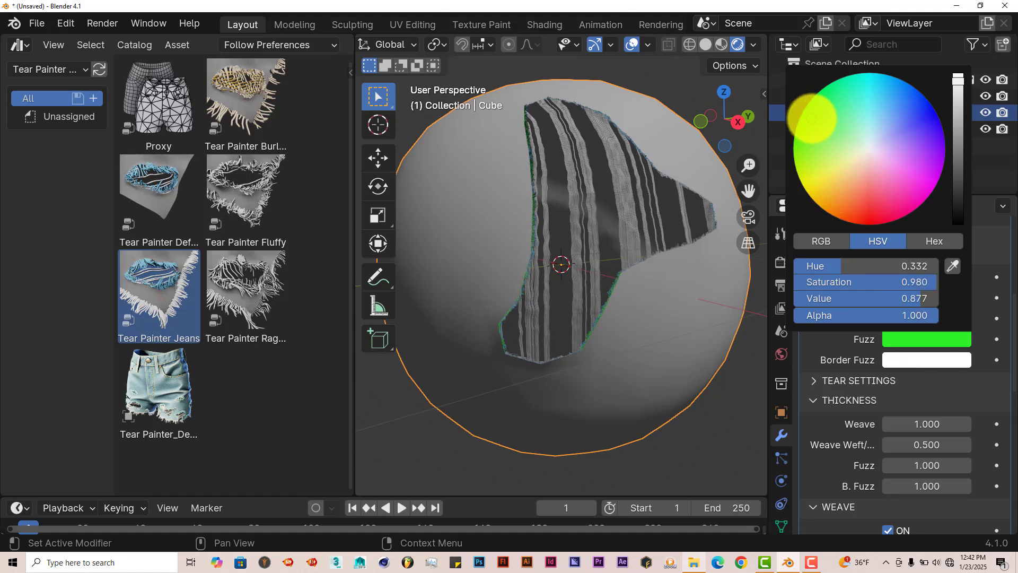
left_click(870, 217)
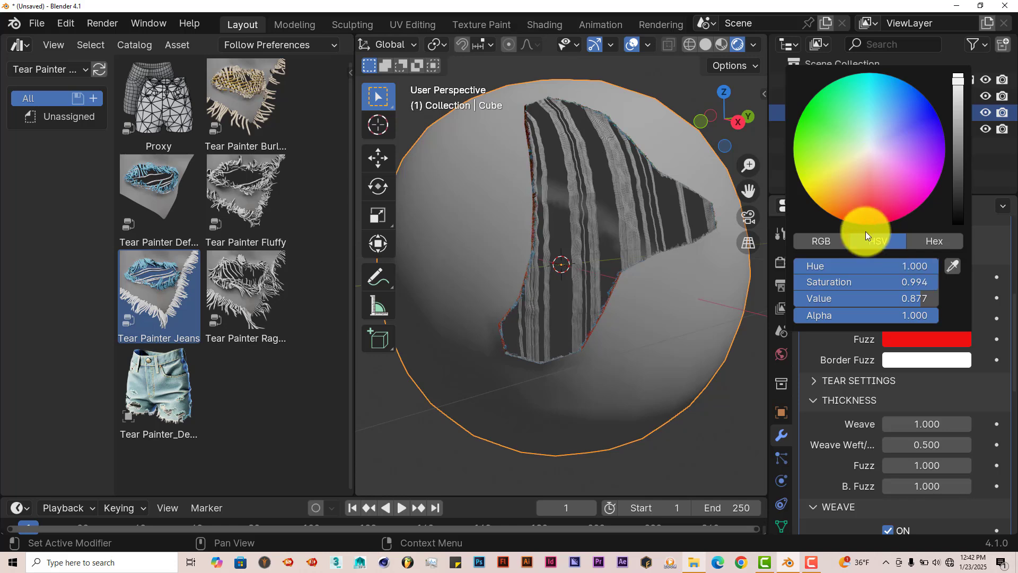
scroll(593, 395, "up", 2)
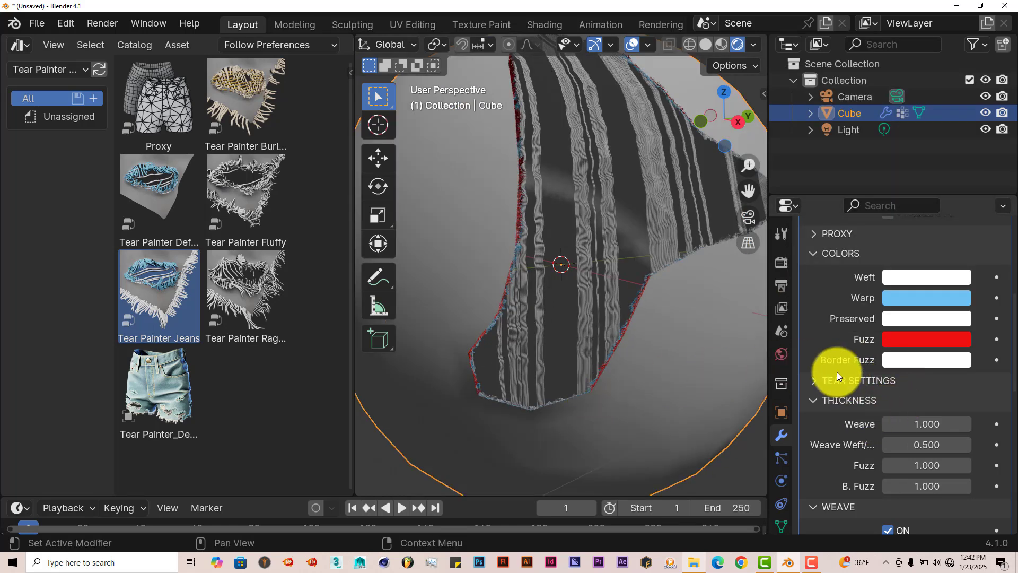
Expand the modifier's Tear Settings and look through them together with the colour and thickness values.
scroll(848, 372, "down", 3)
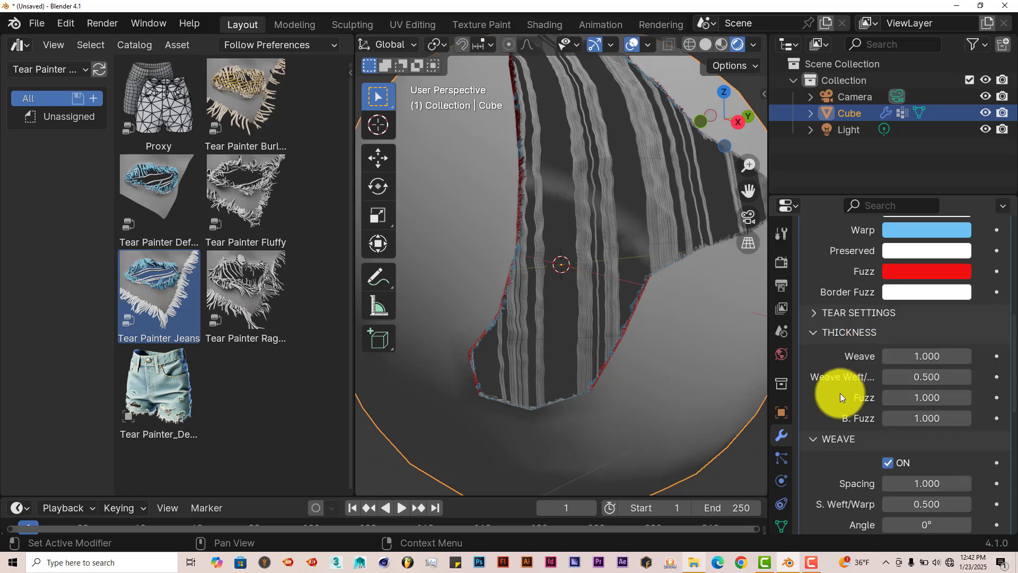
left_click(812, 313)
scroll(891, 357, "up", 4)
scroll(891, 357, "up", 3)
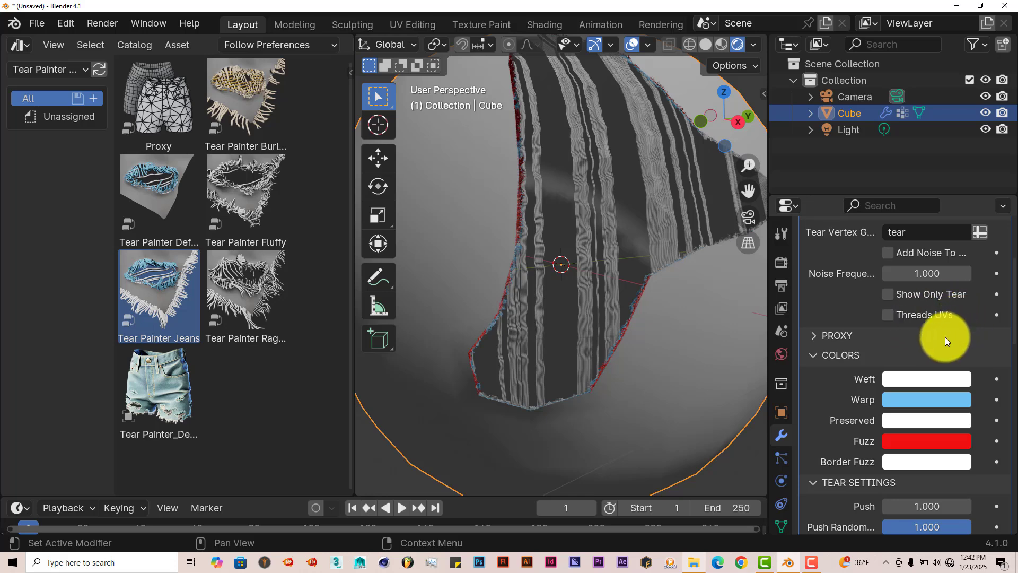
scroll(864, 387, "down", 2)
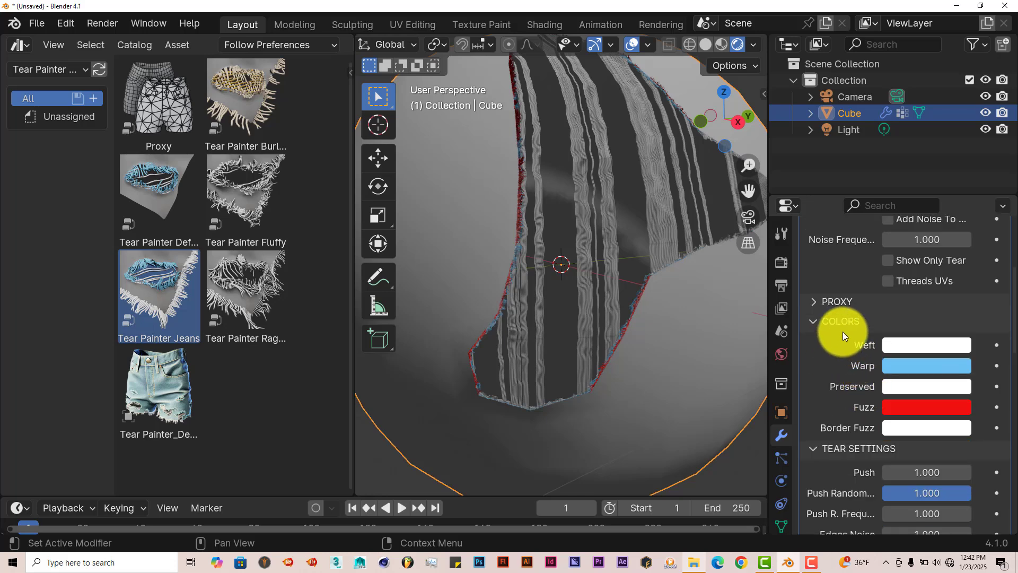
scroll(890, 313, "down", 4)
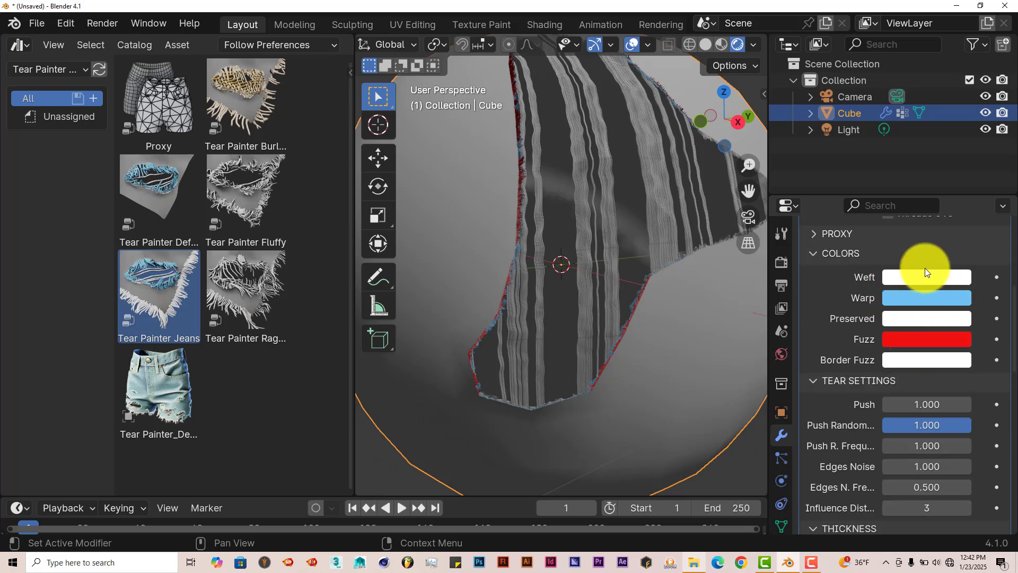
scroll(926, 376, "down", 4)
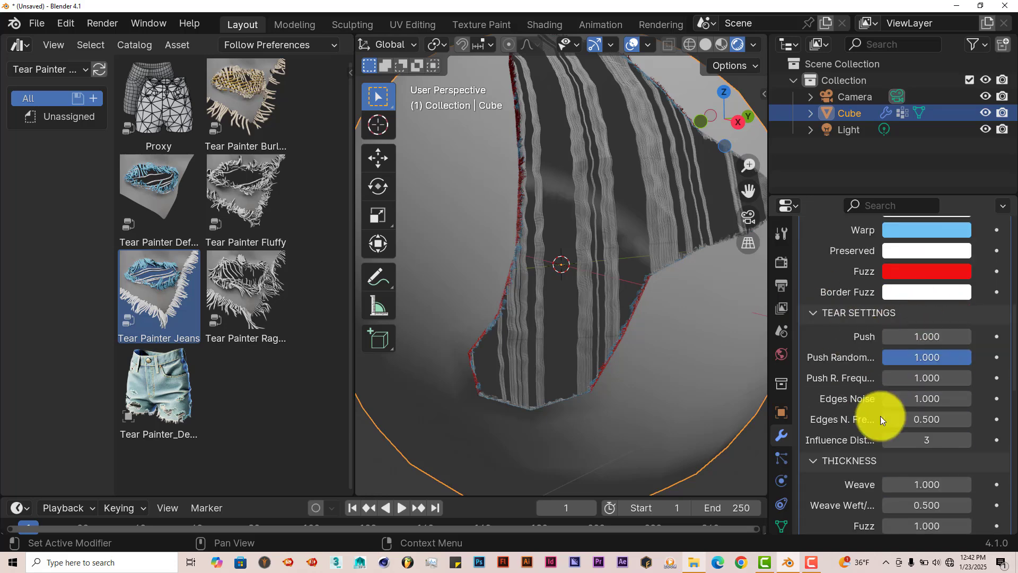
scroll(922, 403, "down", 4)
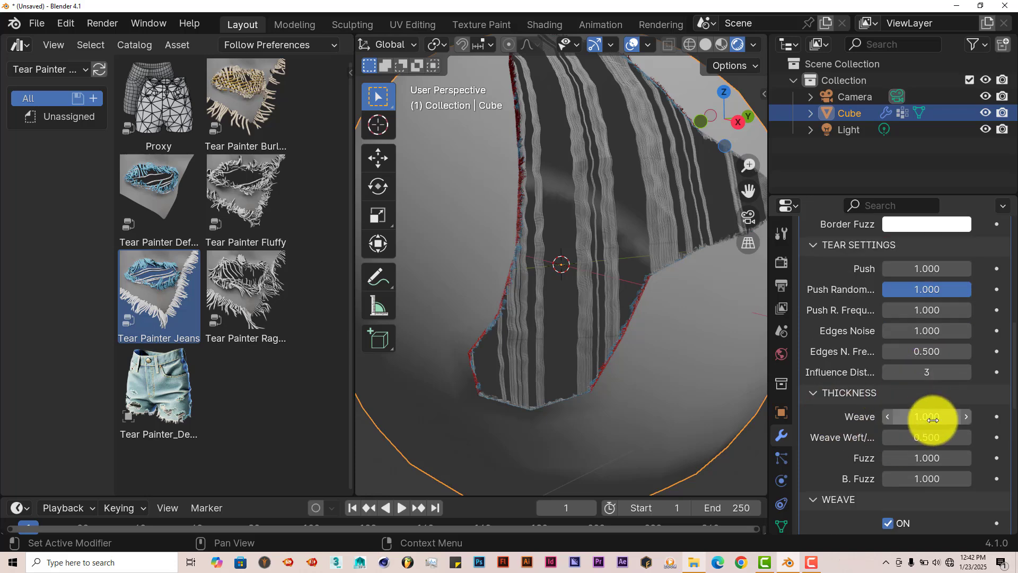
Set the Fuzz thickness to 5 and inspect the tear's frayed edges up close.
scroll(932, 416, "down", 4)
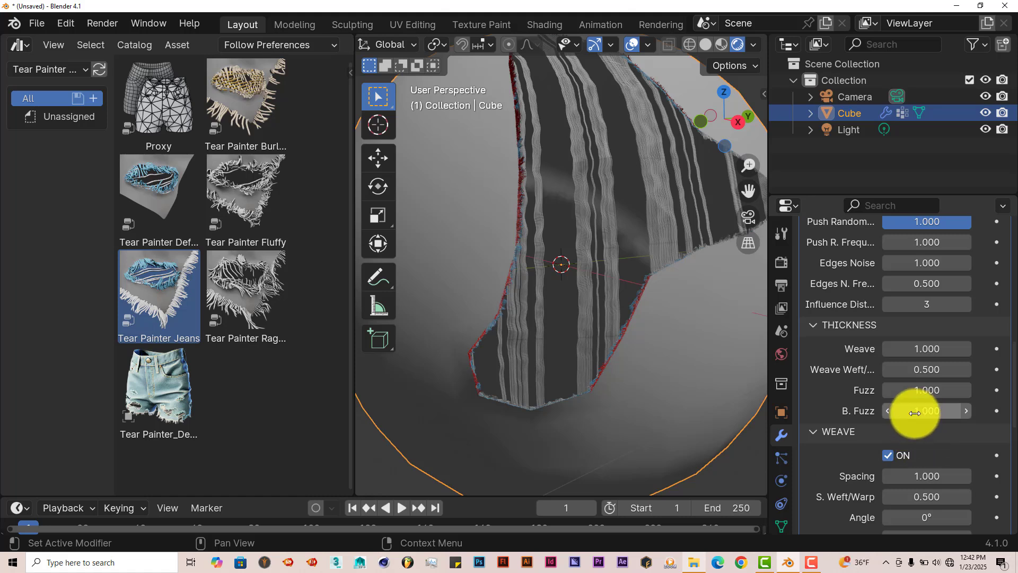
left_click(921, 391)
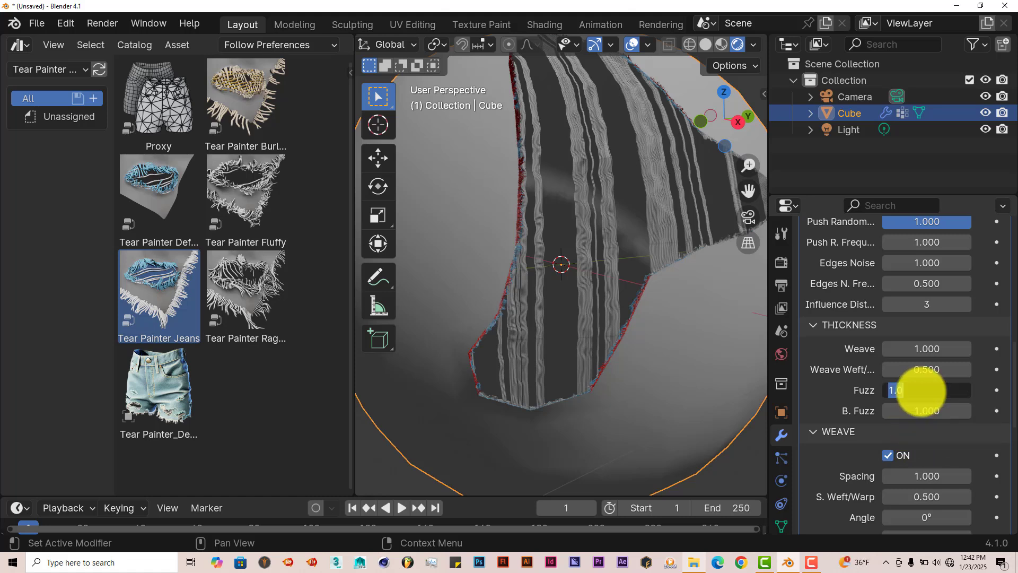
type("5")
key("Return")
scroll(583, 371, "up", 3)
scroll(514, 326, "down", 1)
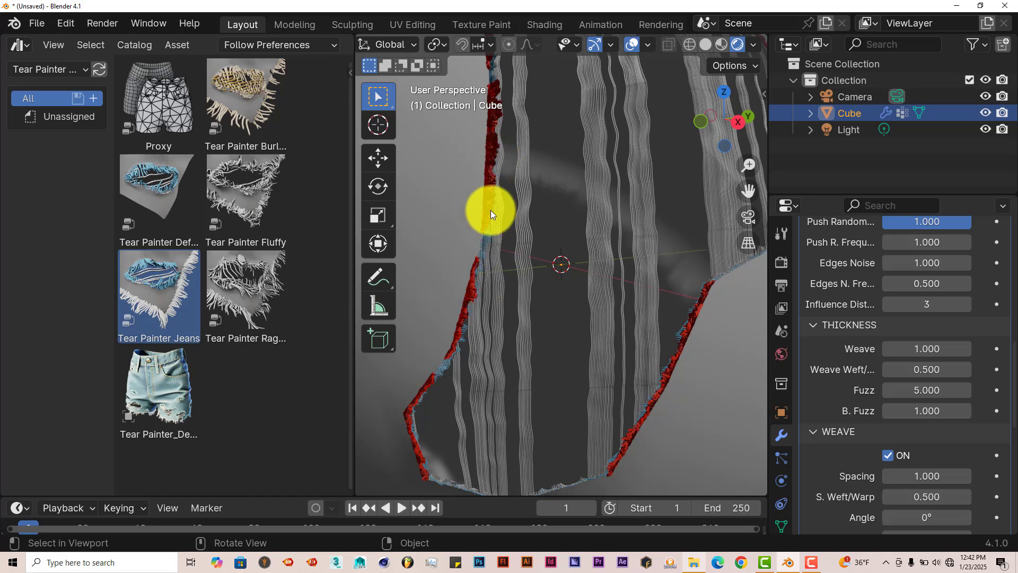
middle_click_drag(490, 294, 560, 285)
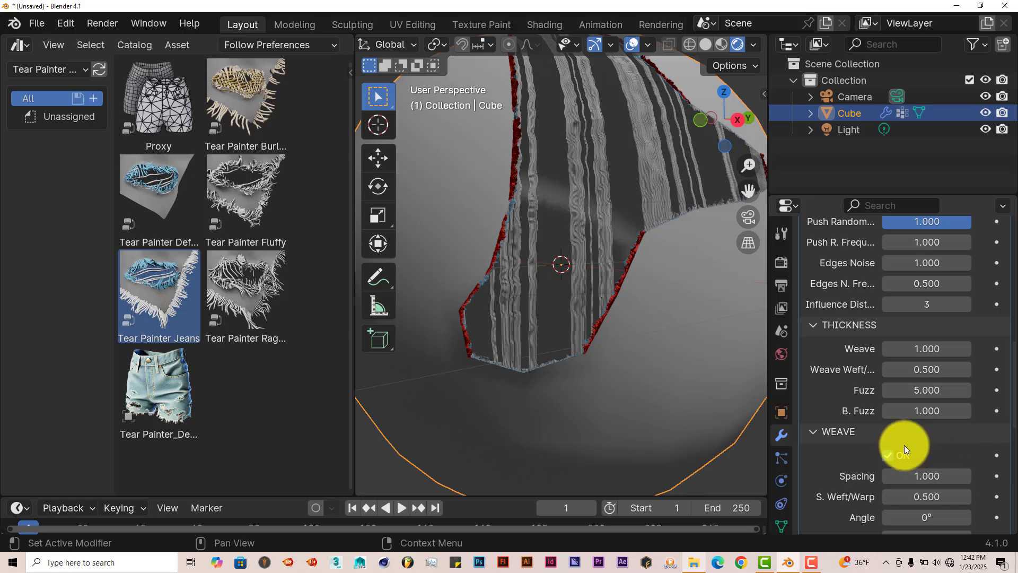
Set the Weave angle of the tear's threads to 30°.
scroll(927, 462, "down", 5)
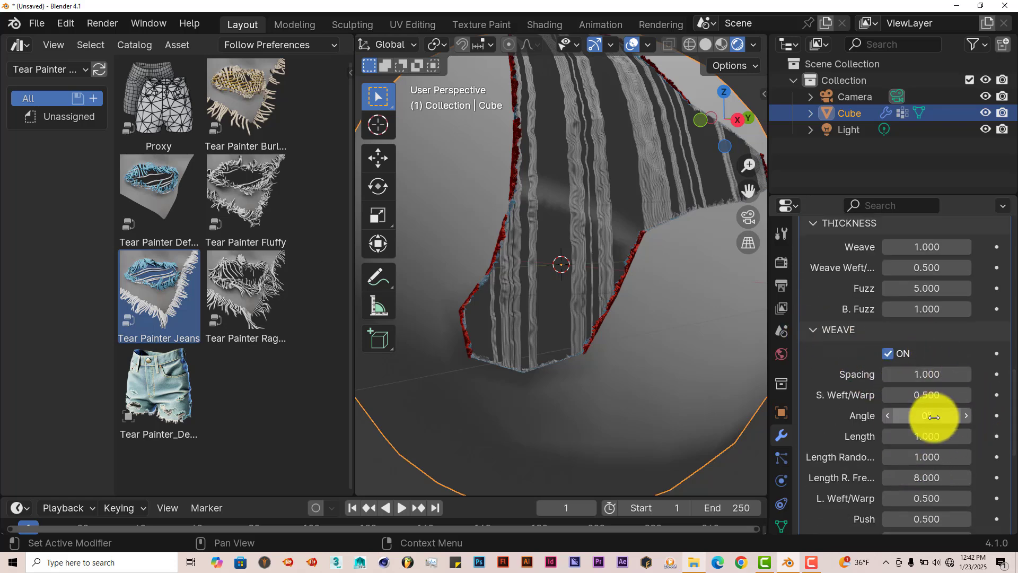
middle_click_drag(669, 215, 638, 189)
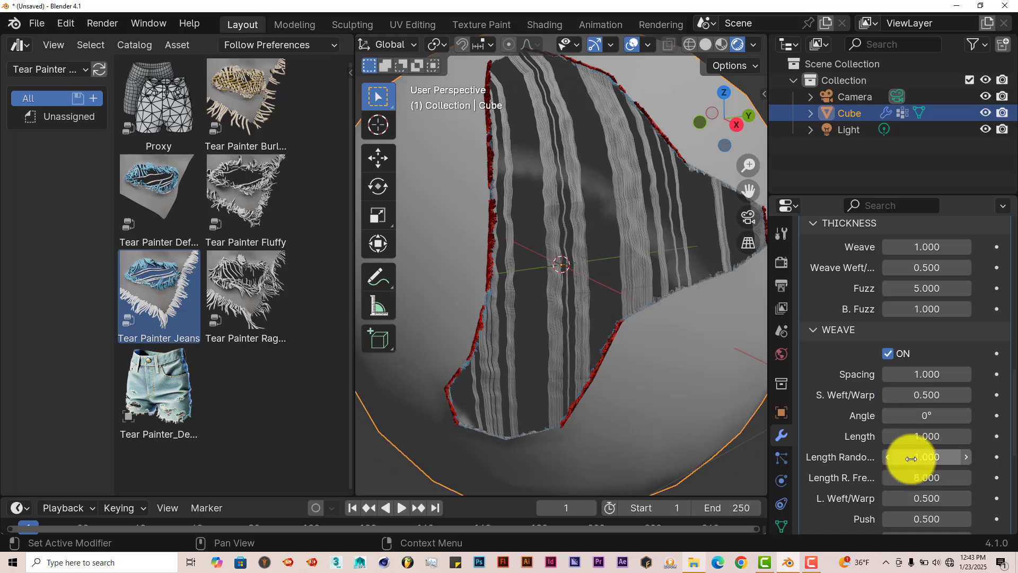
scroll(888, 437, "down", 2)
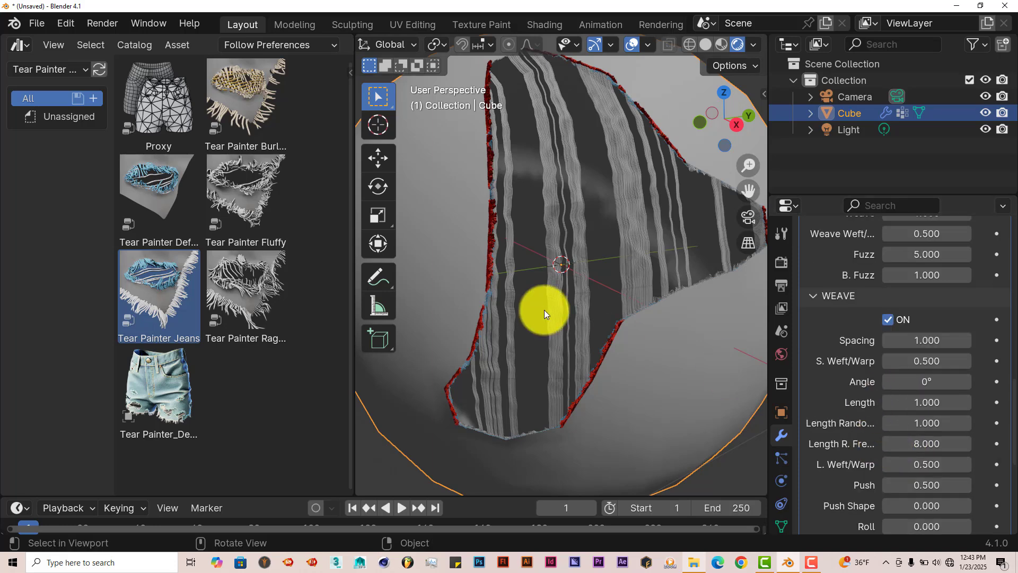
left_click(925, 383)
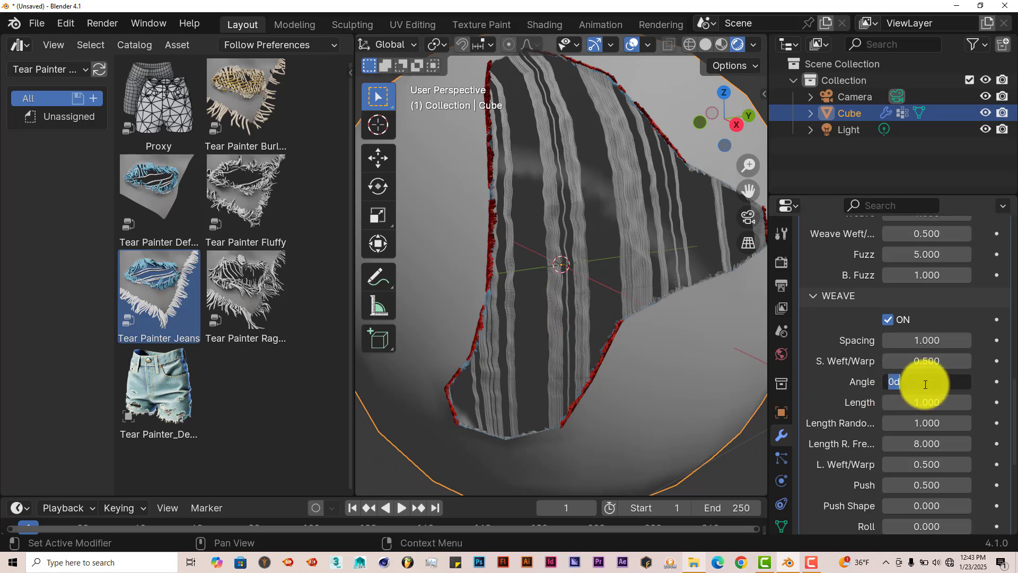
type("30")
key("Return")
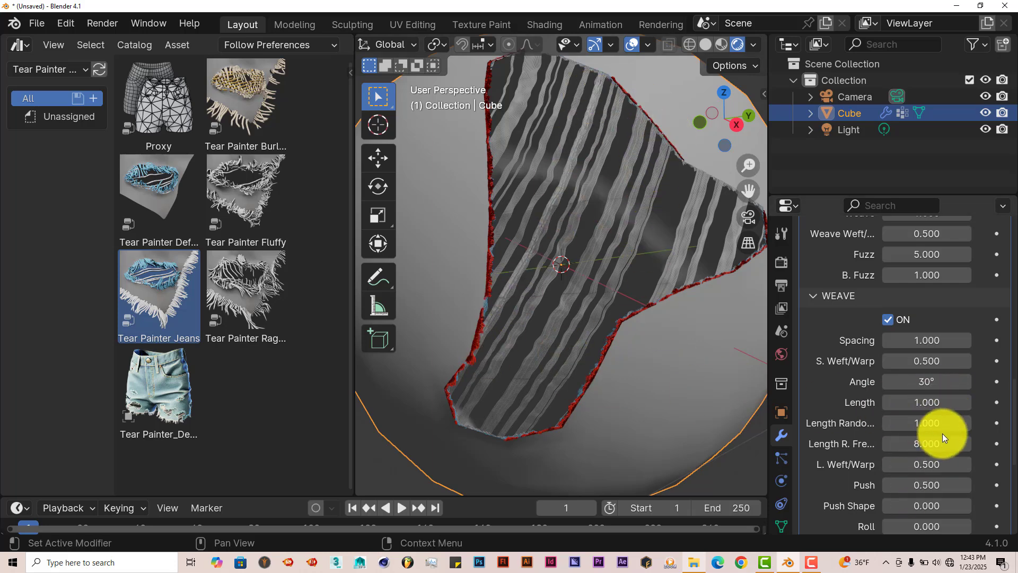
Expand the modifier's Fuzz settings and look through the spacing, length, clump and push values.
scroll(942, 433, "down", 2)
scroll(941, 435, "down", 8)
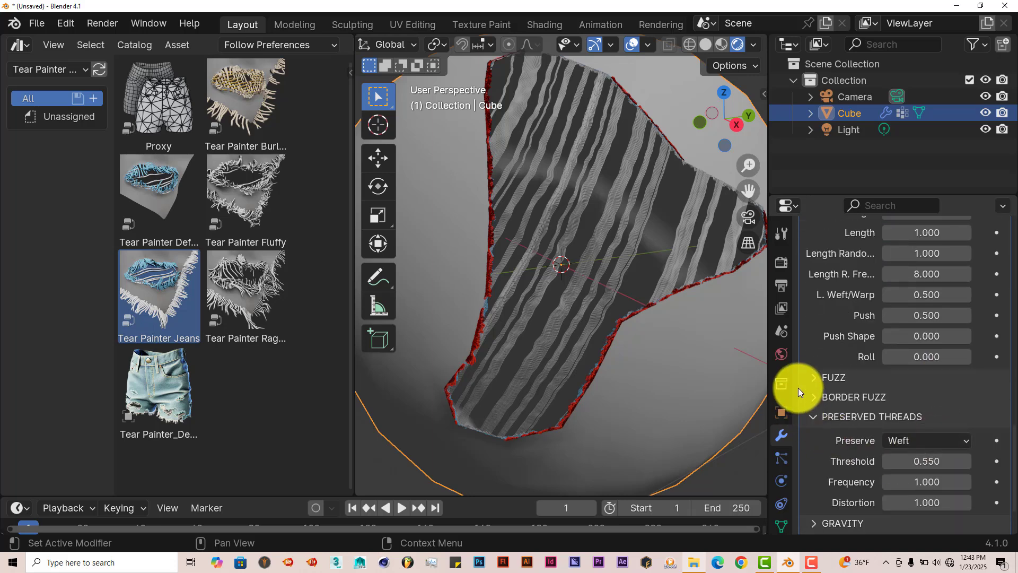
left_click(813, 377)
scroll(902, 406, "down", 4)
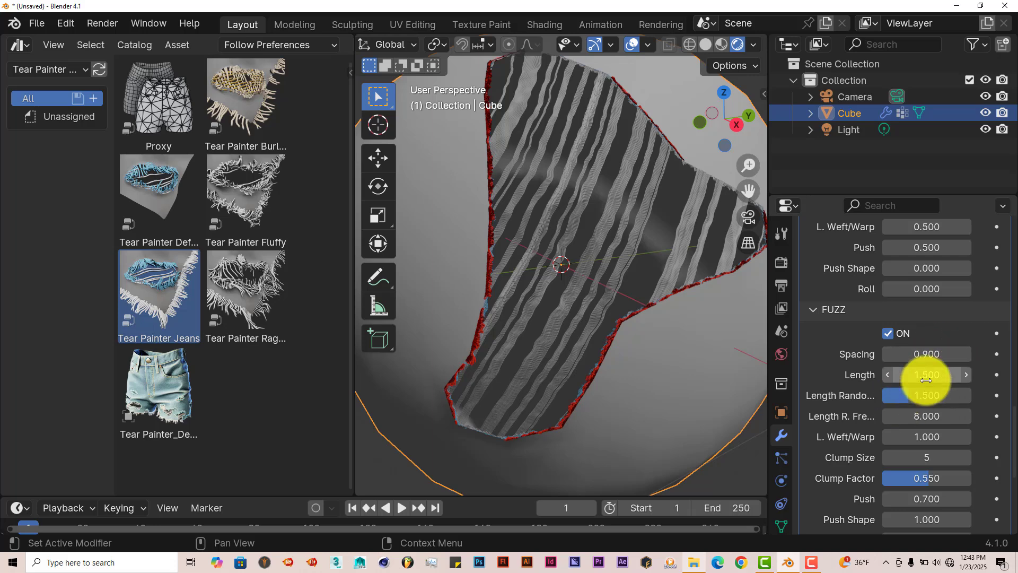
scroll(921, 409, "down", 3)
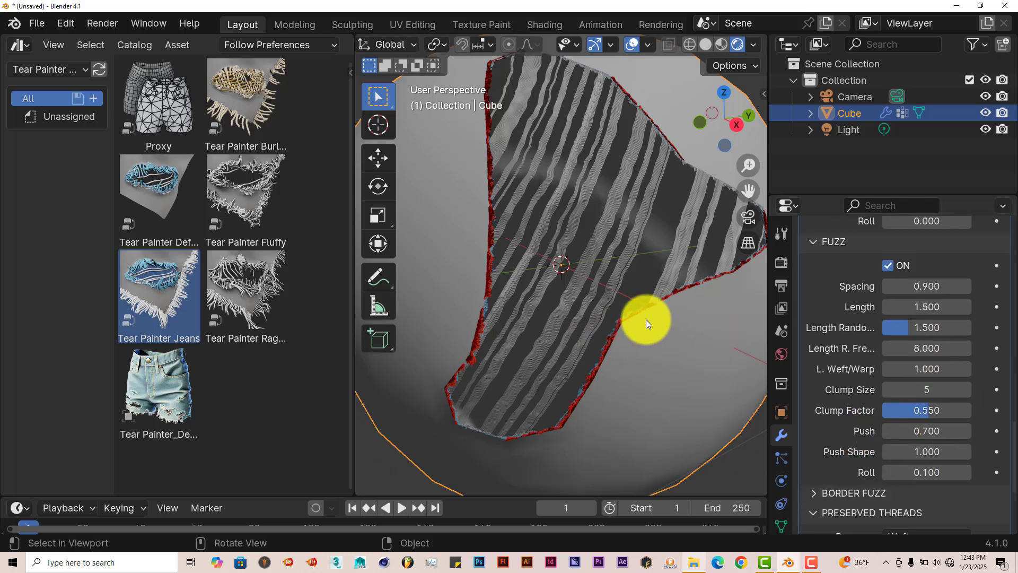
scroll(880, 443, "down", 3)
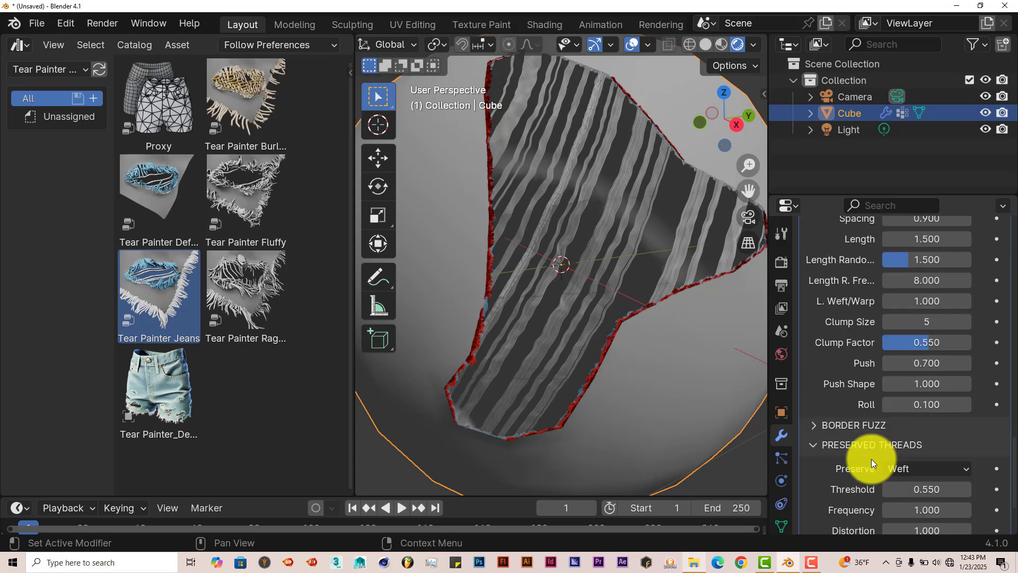
Expand the Border Fuzz settings and assign the tear group as the border fuzz mask.
left_click(811, 428)
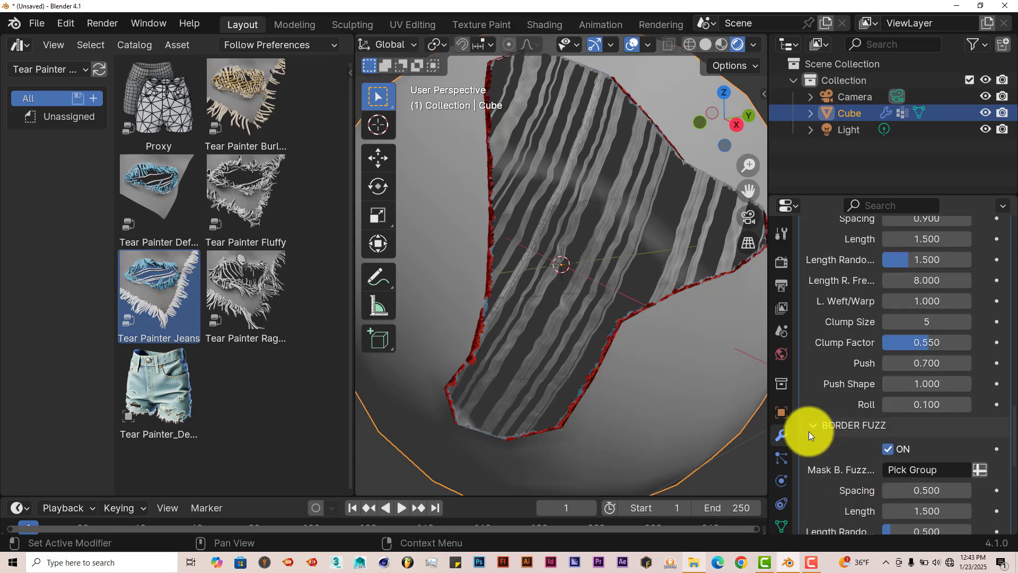
scroll(889, 457, "down", 5)
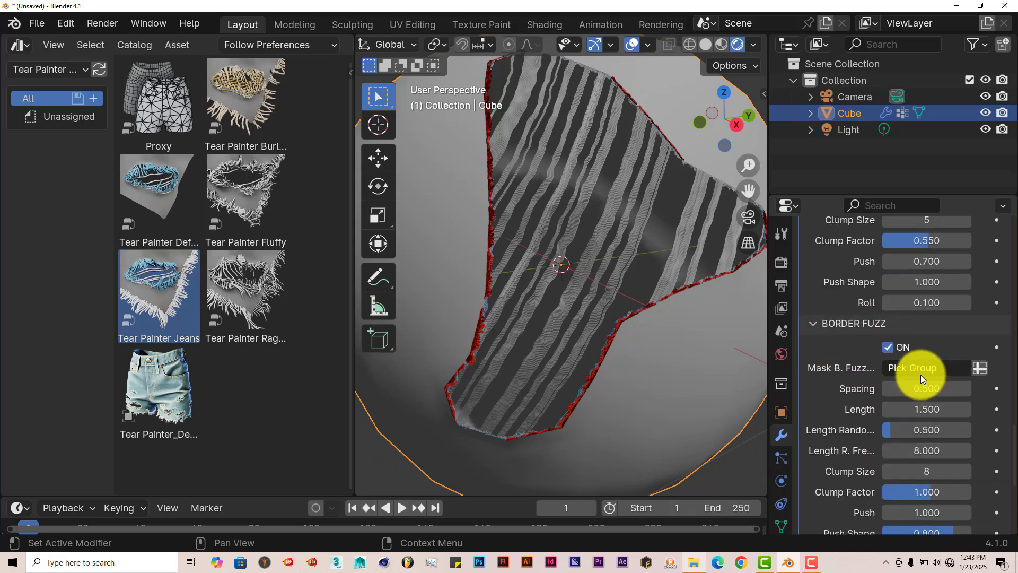
left_click(942, 370)
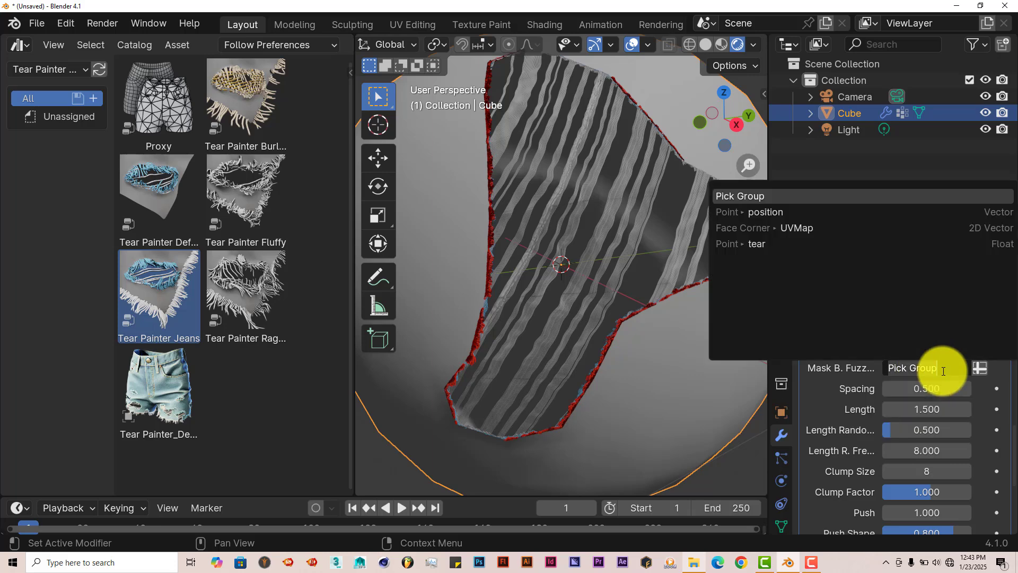
left_click(762, 242)
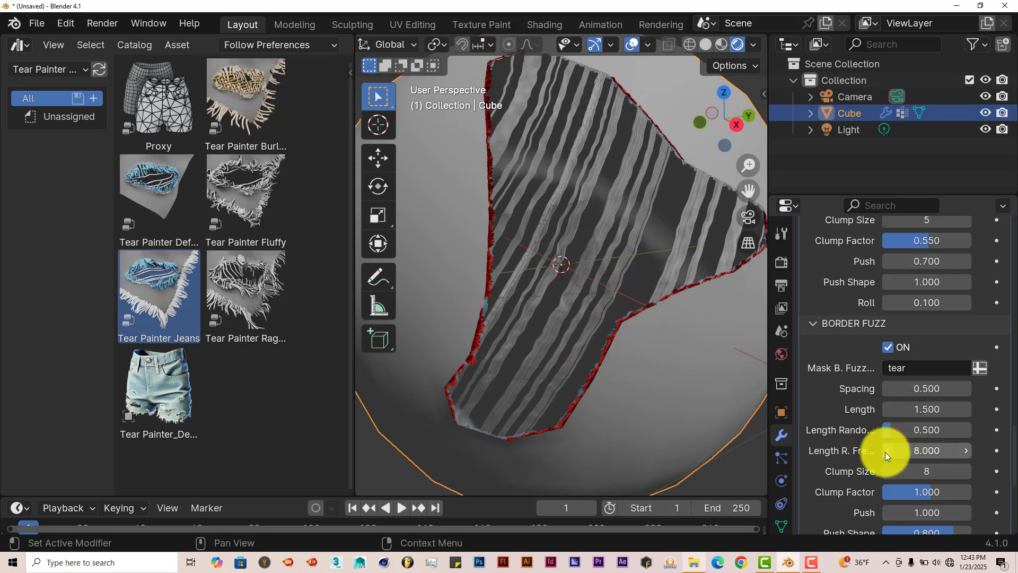
Look through the remaining Border Fuzz, Preserved Threads, Gravity and Noise settings, expanding Gravity and Noise, and view the whole sphere.
scroll(885, 452, "down", 2)
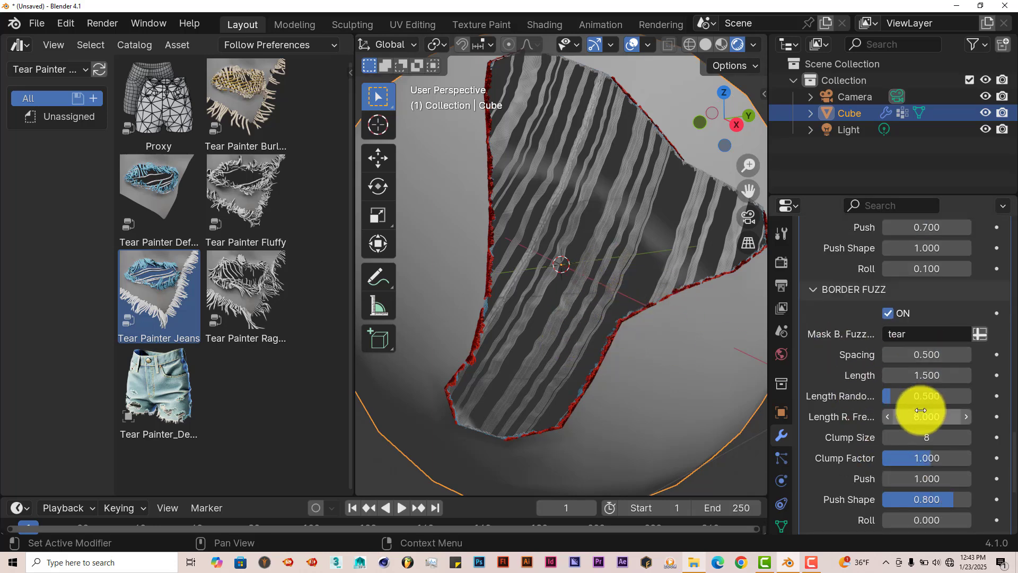
scroll(916, 406, "down", 4)
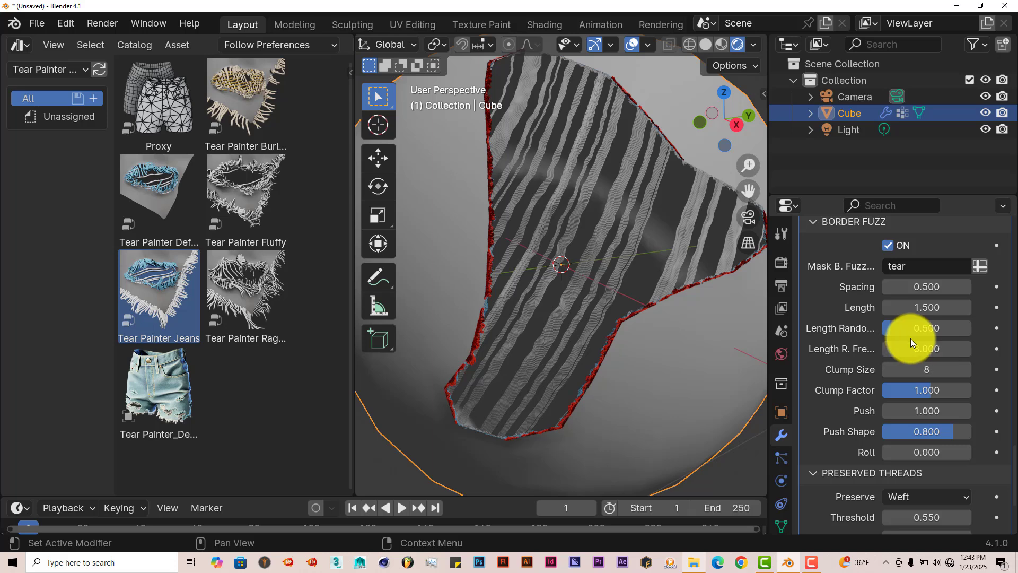
scroll(914, 355, "down", 6)
scroll(876, 436, "down", 1)
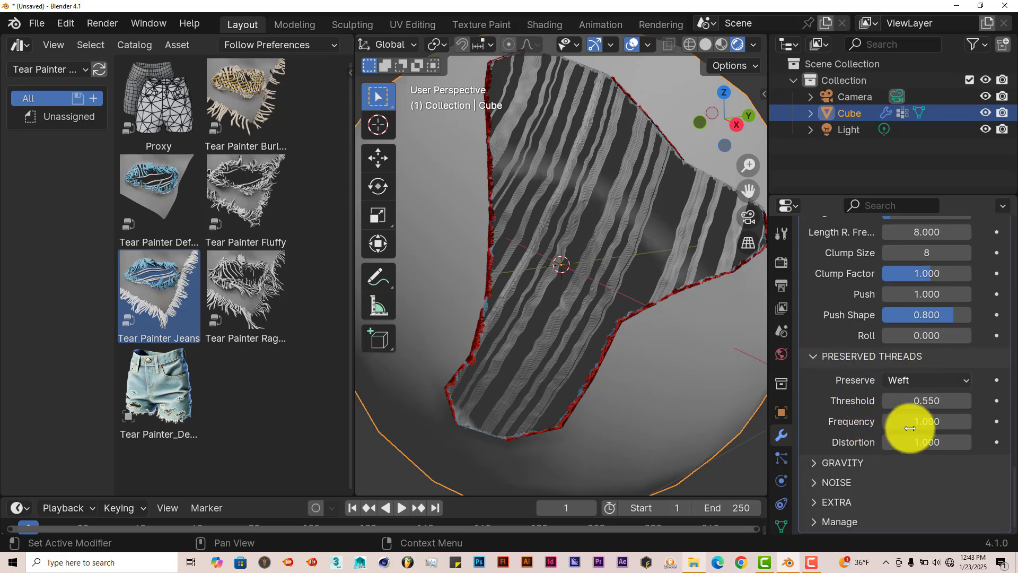
left_click(813, 466)
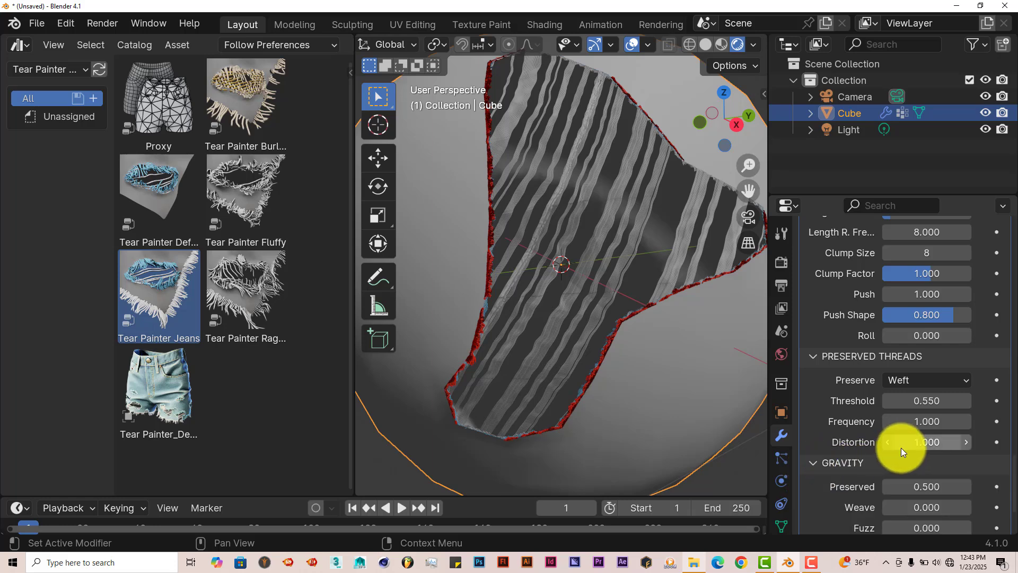
scroll(902, 448, "down", 6)
left_click(813, 485)
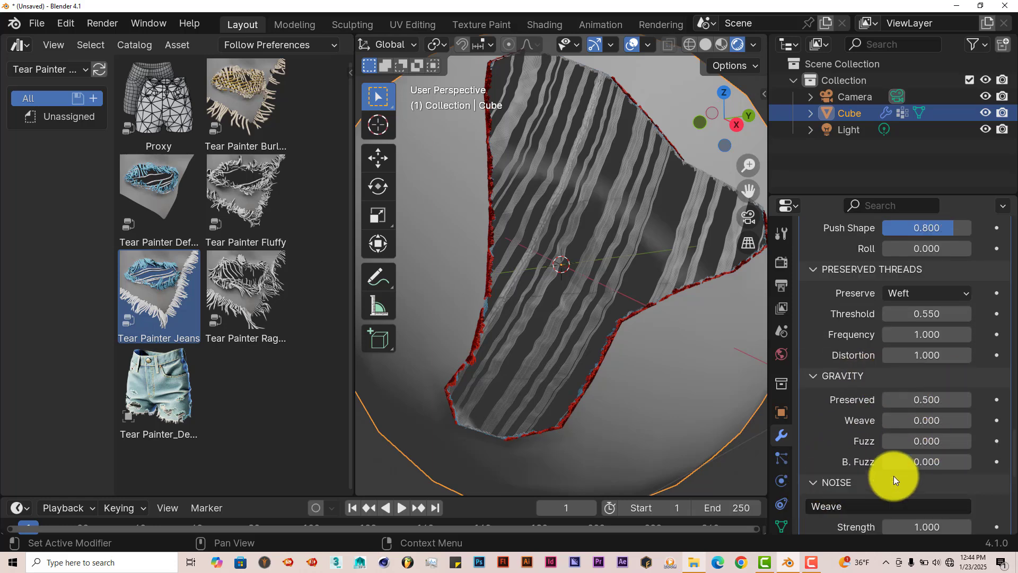
scroll(908, 479, "down", 18)
scroll(910, 481, "down", 2)
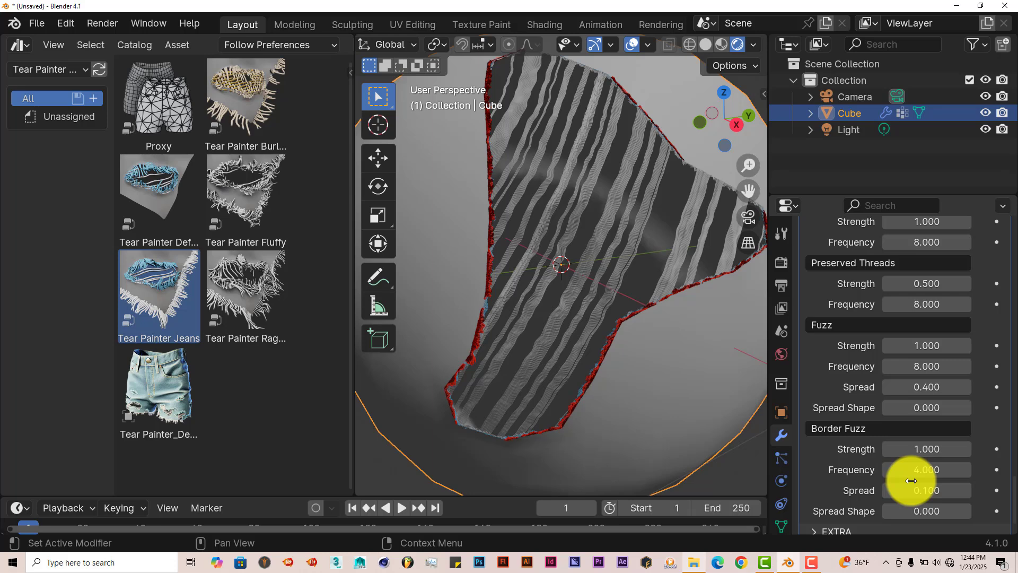
scroll(911, 480, "down", 2)
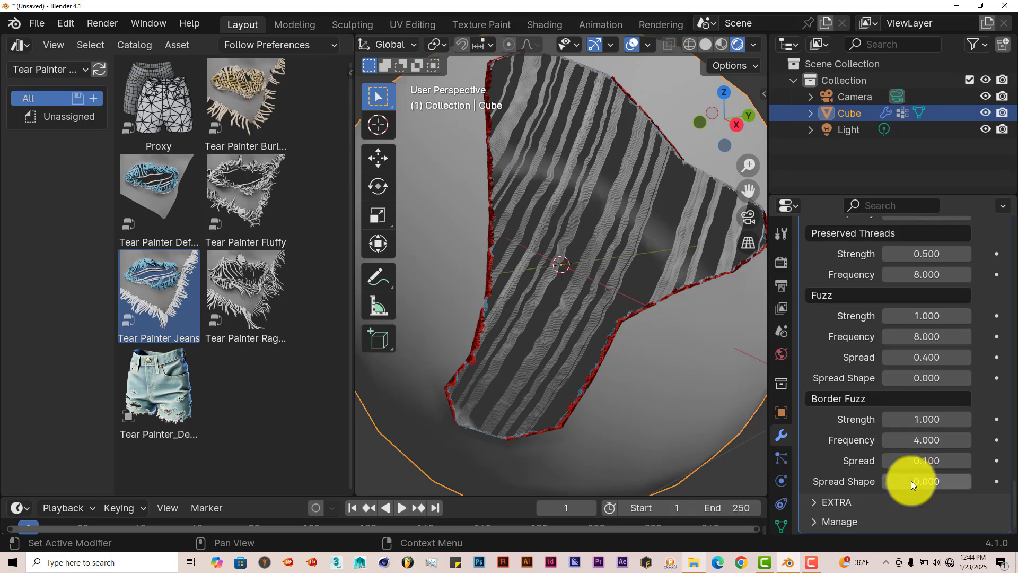
scroll(631, 350, "down", 5)
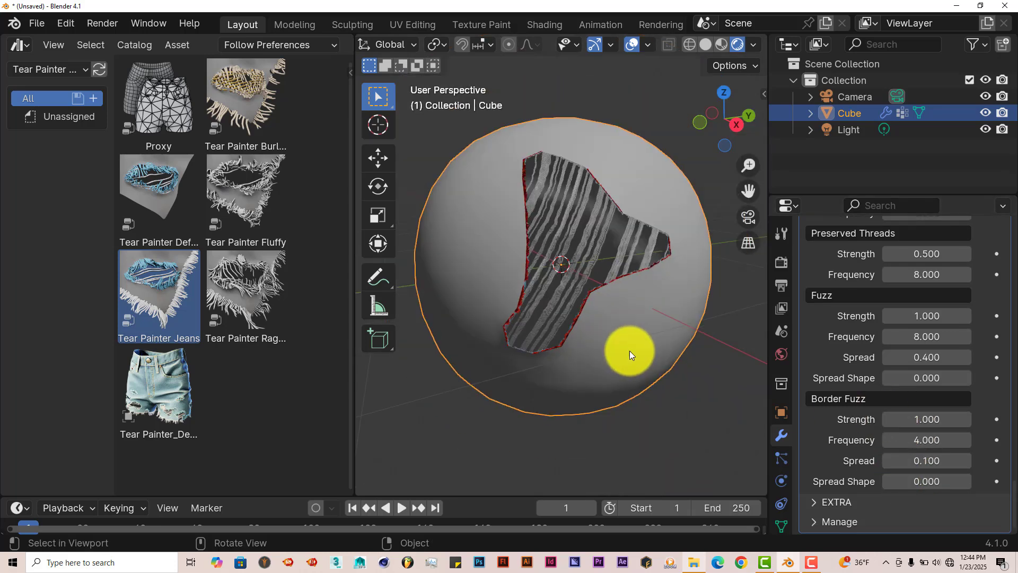
Open the recent file tear painter test.blend, discarding the changes to the untitled cube scene.
mouse_move(629, 351)
middle_mouse_down()
mouse_move(601, 371)
mouse_move(642, 358)
middle_mouse_up()
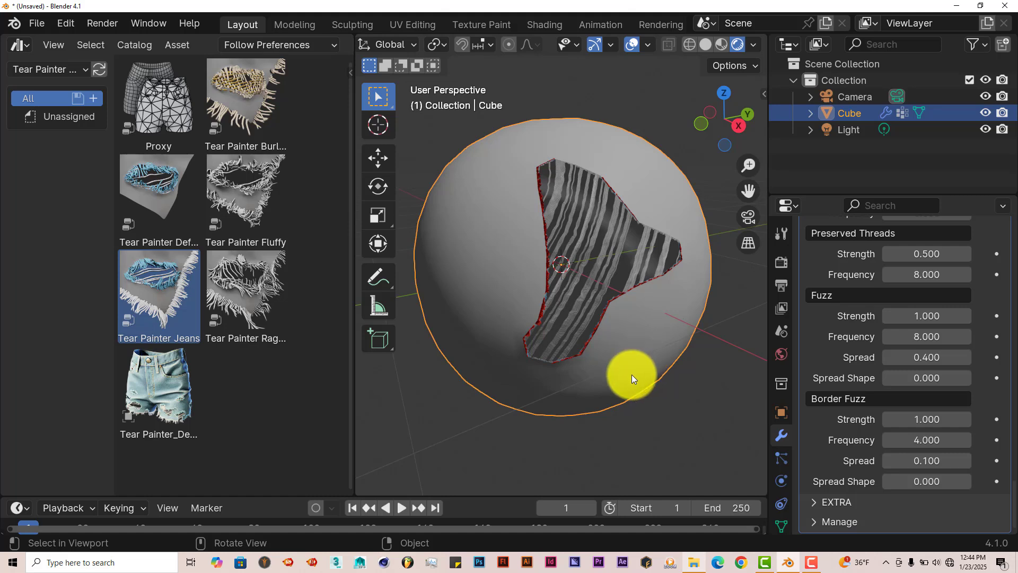
middle_click_drag(632, 374, 628, 390)
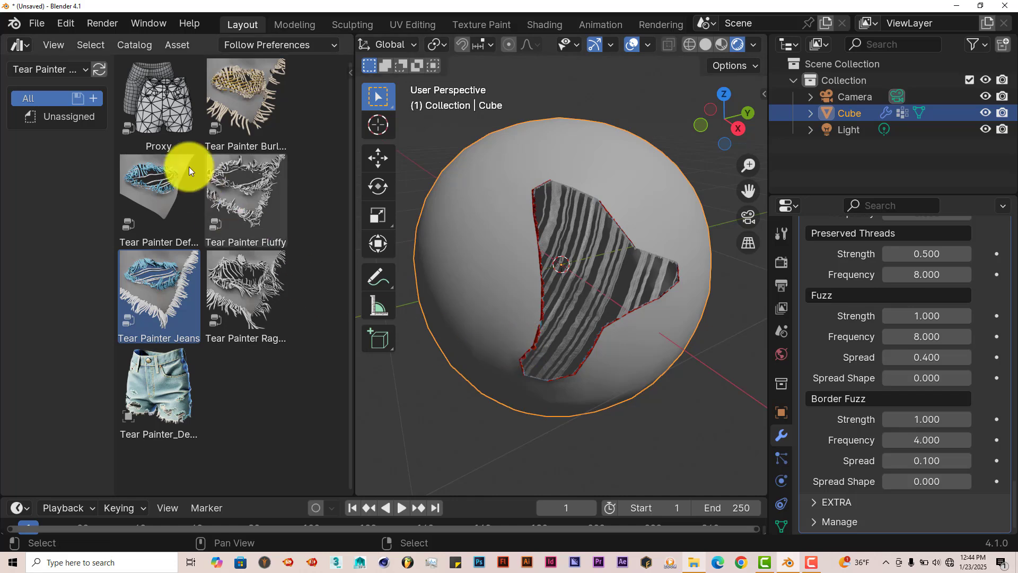
left_click(43, 27)
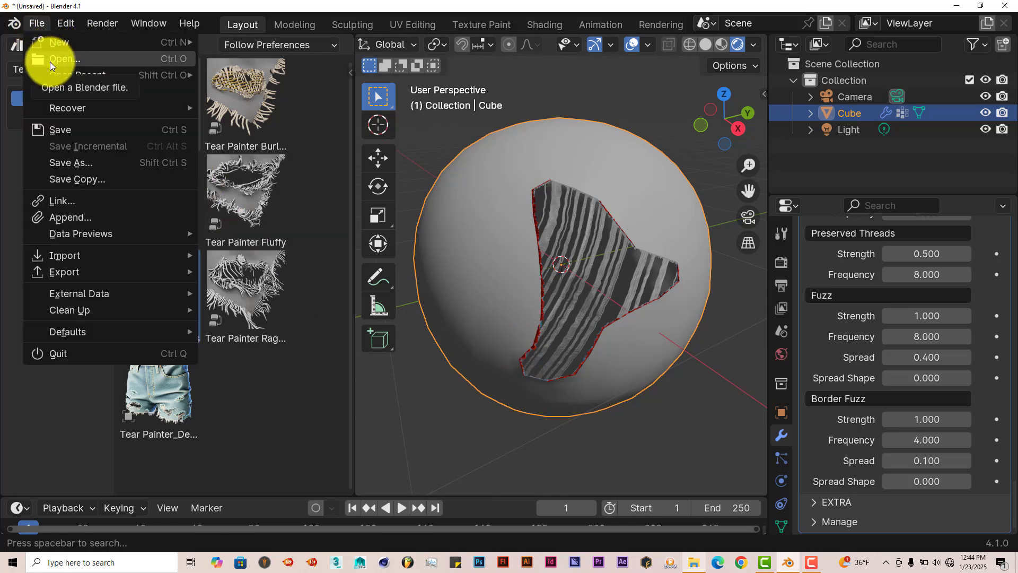
mouse_move(52, 76)
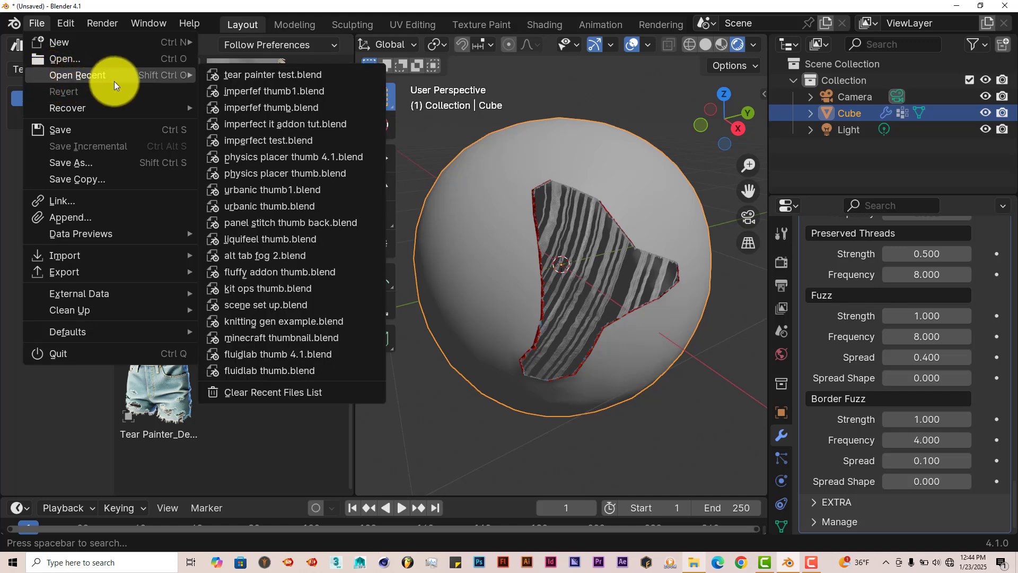
left_click(252, 75)
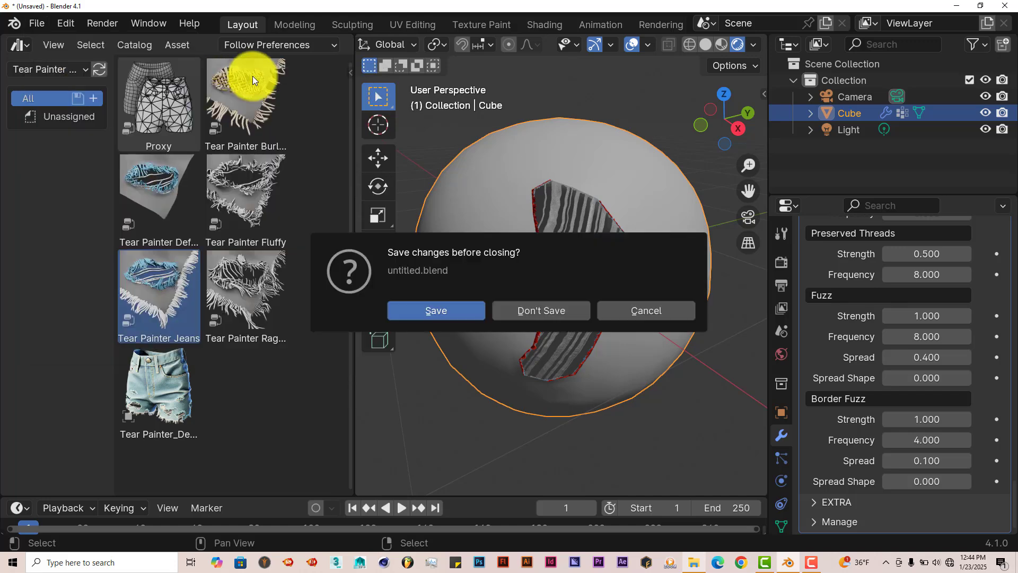
left_click(546, 309)
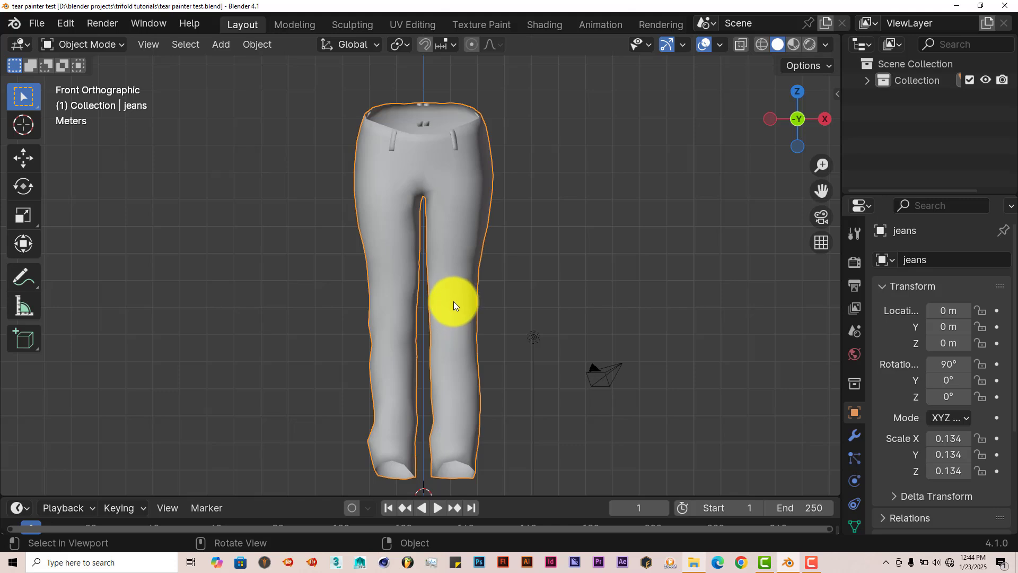
Split the 3D viewport and turn the new area into an Asset Browser showing the Tear Painter v1.0 library.
middle_click_drag(453, 301, 496, 225)
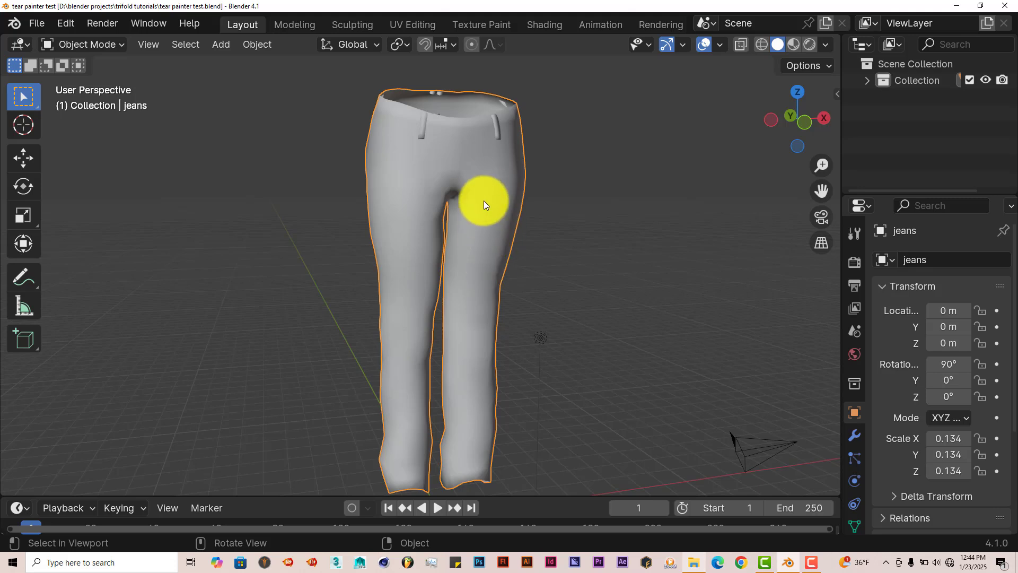
left_click_drag(835, 34, 340, 67)
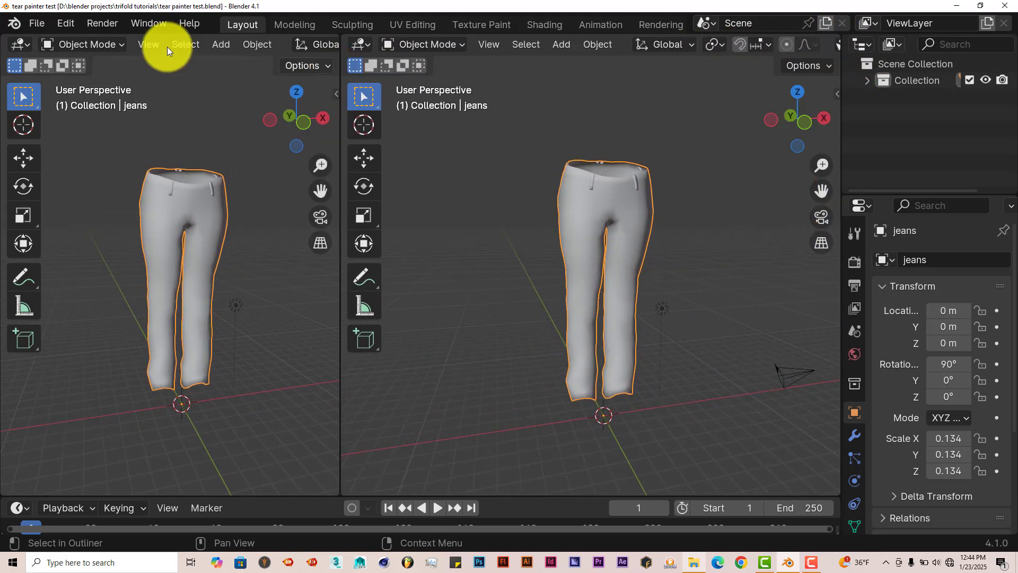
left_click(24, 45)
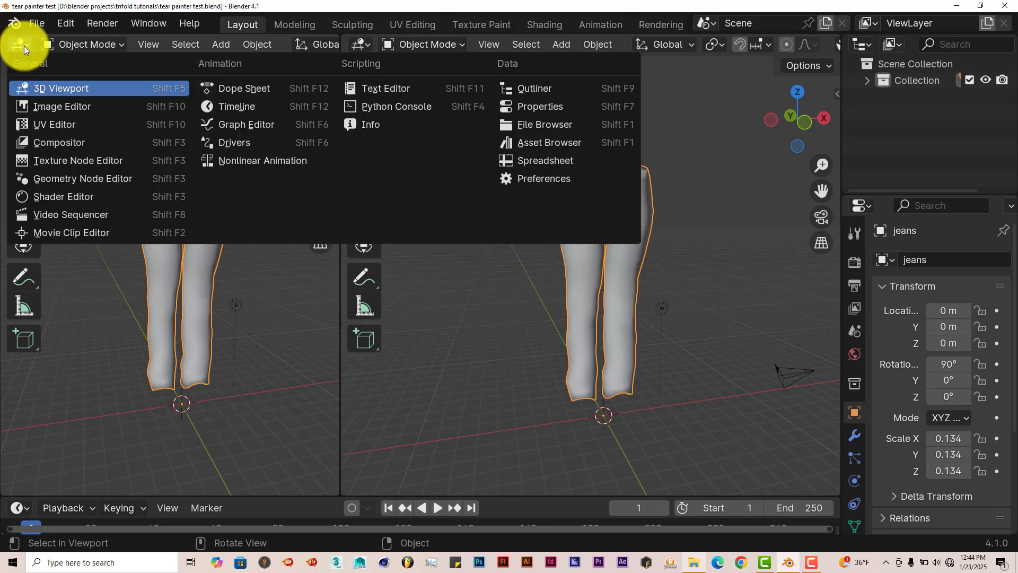
left_click(546, 142)
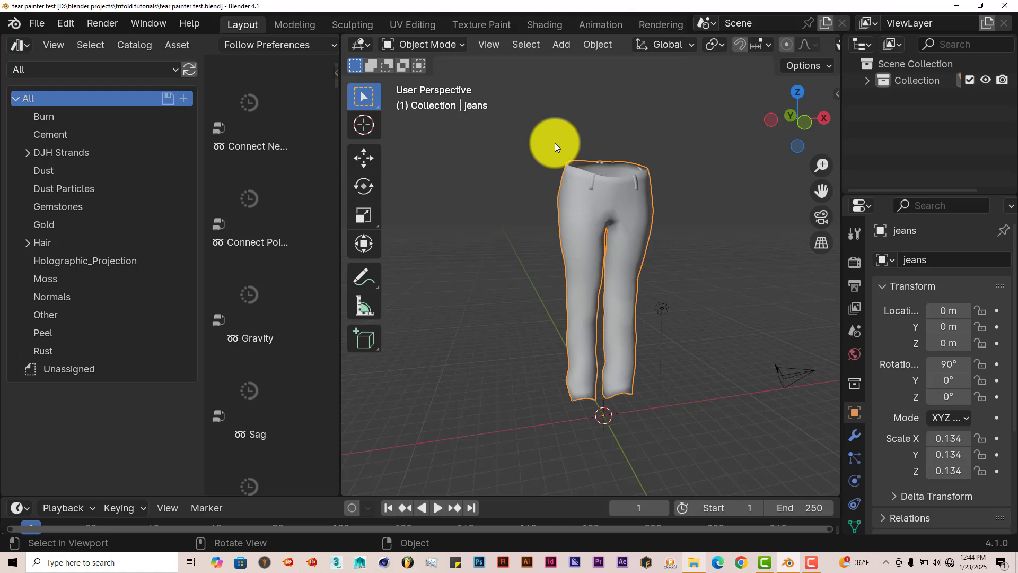
left_click(53, 69)
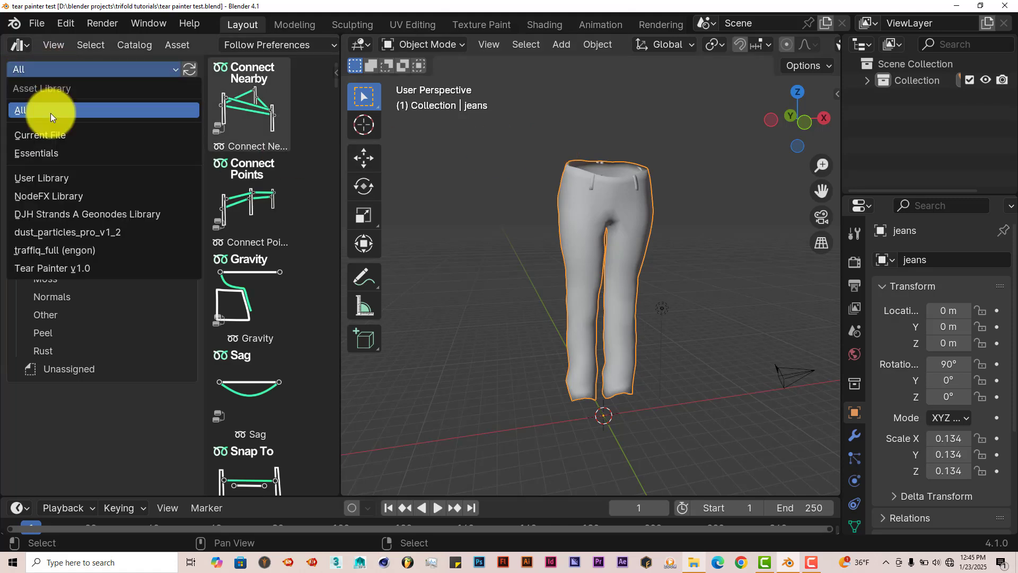
left_click(61, 268)
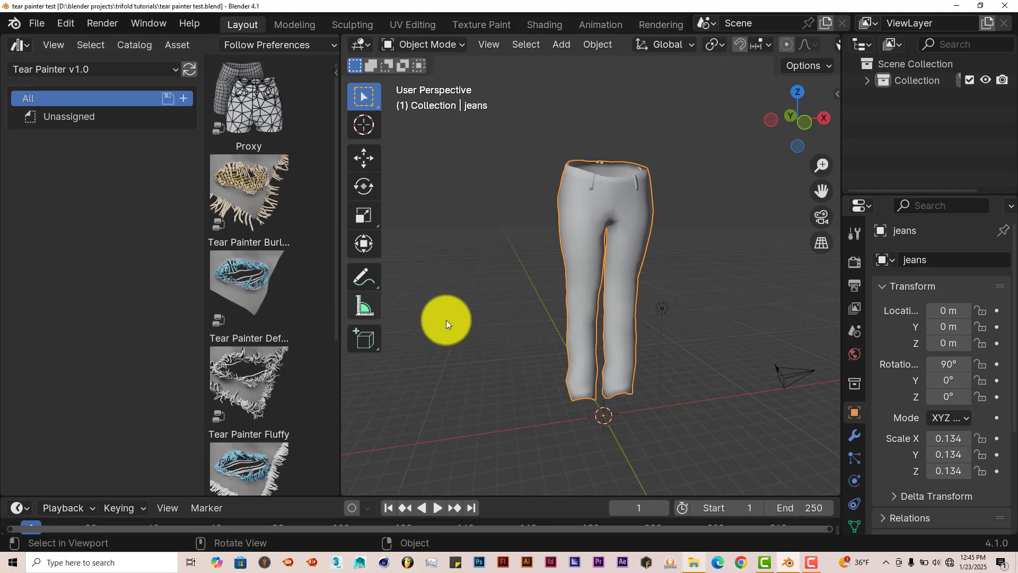
Apply the Tear Painter Jeans asset to the jeans model.
scroll(606, 314, "up", 2)
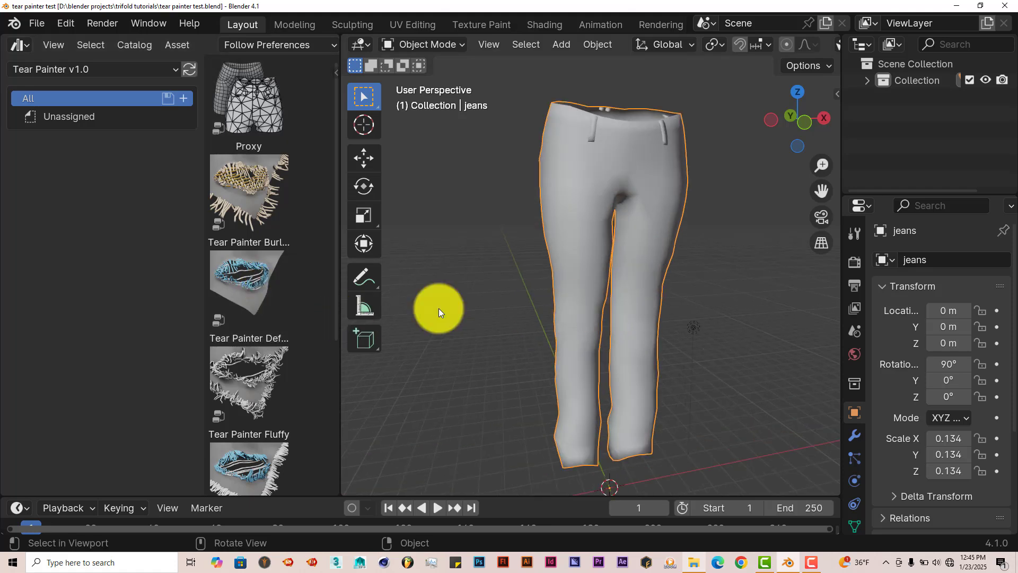
left_click(241, 290)
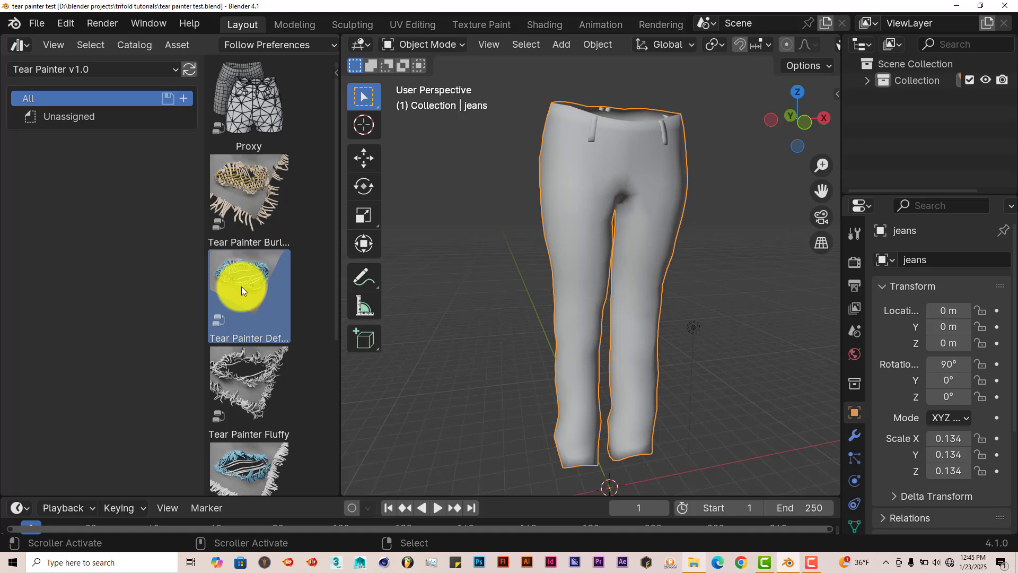
scroll(306, 309, "down", 4)
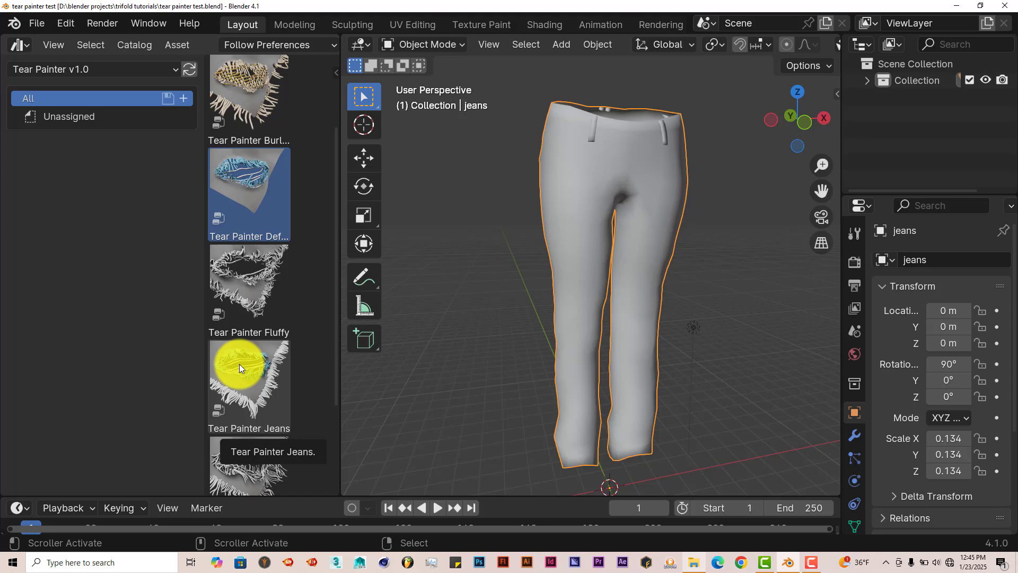
mouse_move(240, 364)
left_mouse_down()
mouse_move(352, 375)
mouse_move(609, 231)
mouse_move(603, 185)
left_mouse_up()
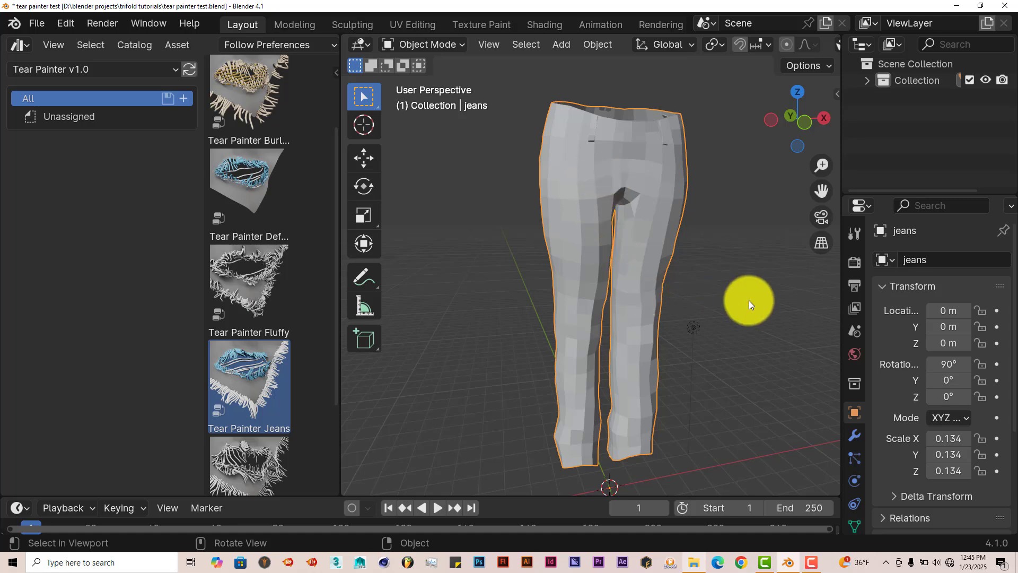
Look through the jeans' object properties and widen the Properties editor.
scroll(911, 318, "down", 6)
scroll(914, 348, "up", 5)
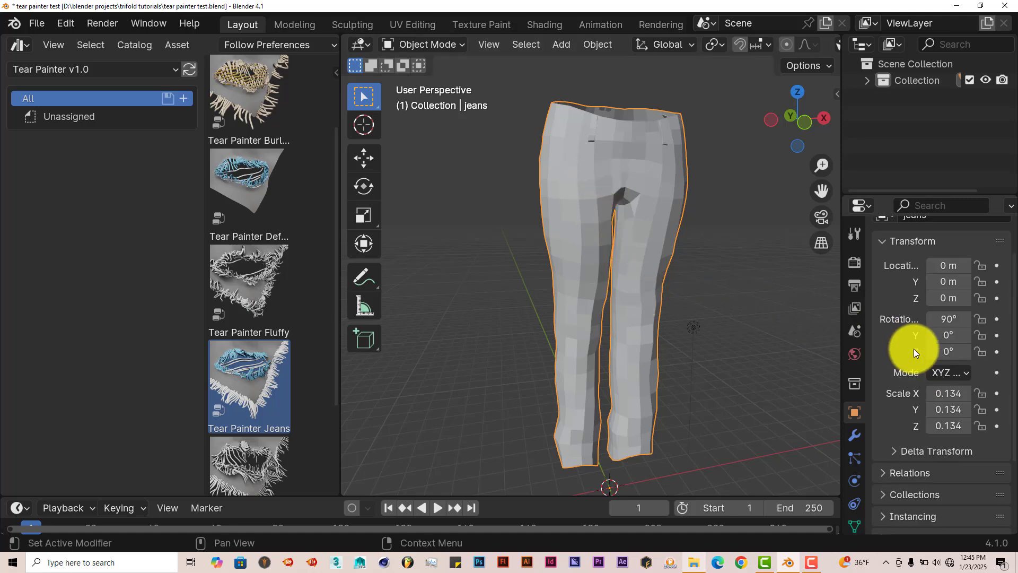
scroll(909, 357, "down", 5)
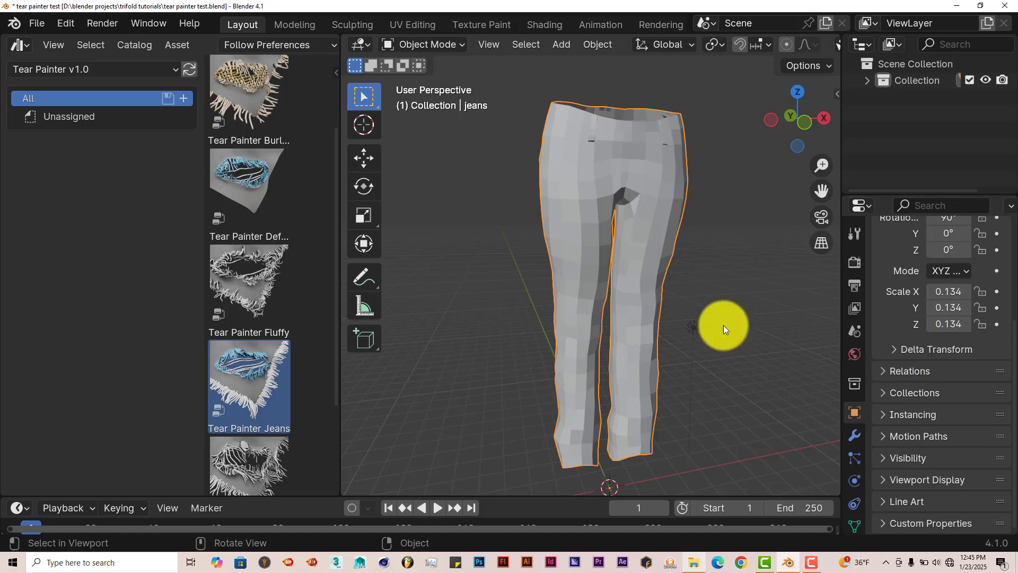
mouse_move(723, 325)
middle_mouse_down()
mouse_move(691, 351)
mouse_move(647, 364)
mouse_move(541, 342)
mouse_move(630, 318)
mouse_move(731, 340)
middle_mouse_up()
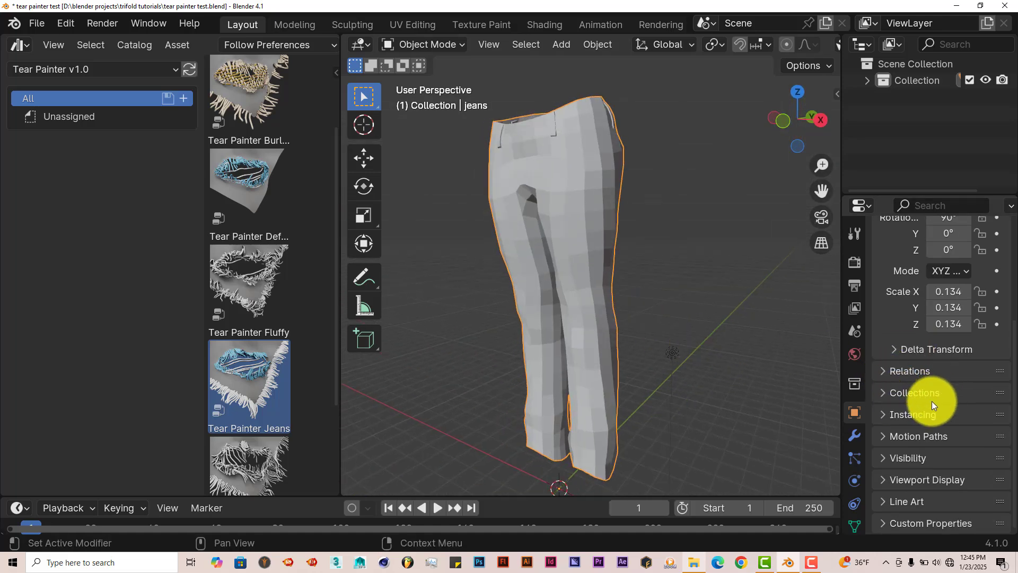
scroll(931, 401, "up", 6)
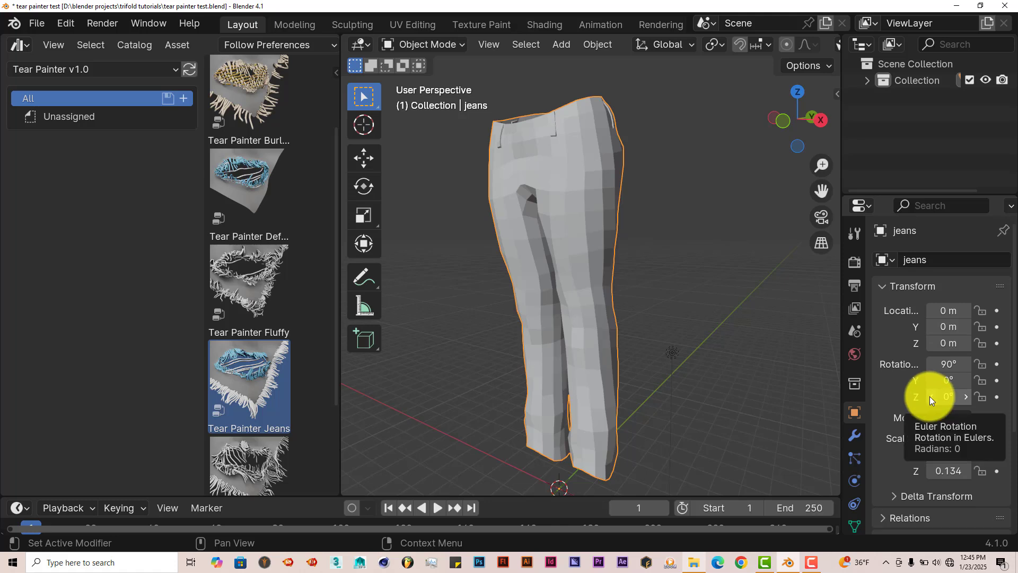
scroll(930, 398, "down", 6)
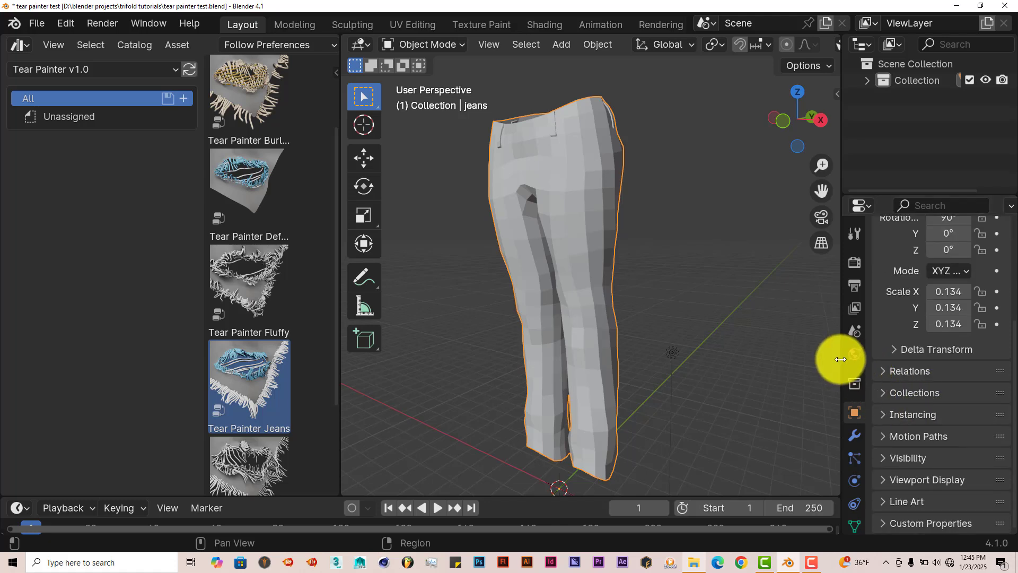
left_click_drag(842, 360, 779, 362)
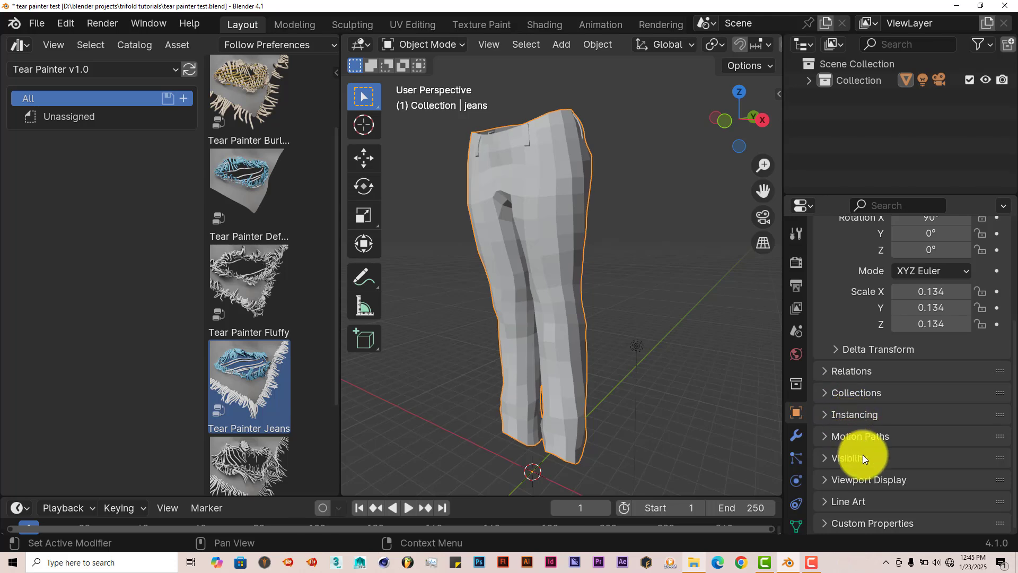
scroll(863, 454, "up", 2)
scroll(863, 454, "down", 2)
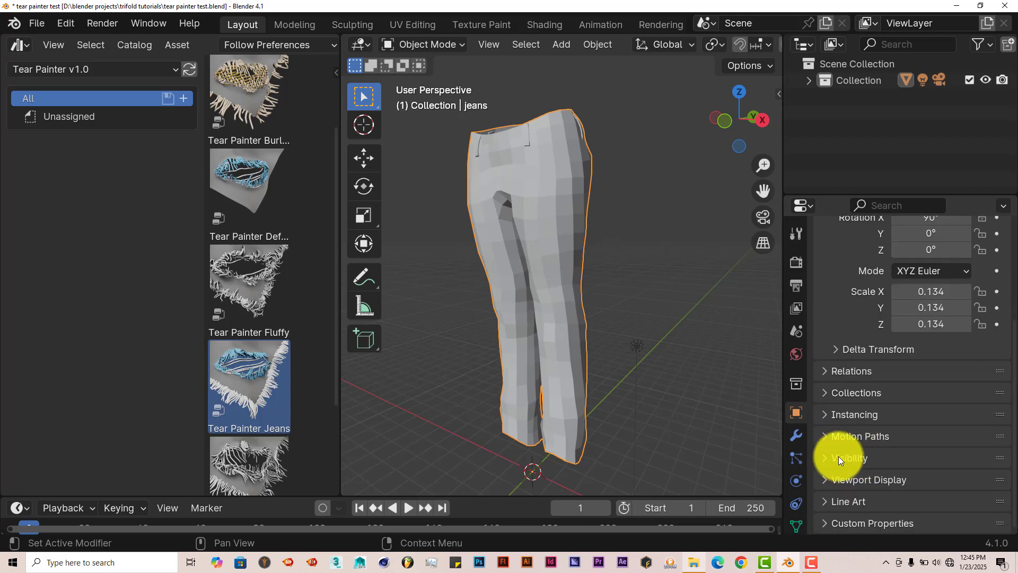
middle_click_drag(616, 364, 684, 361)
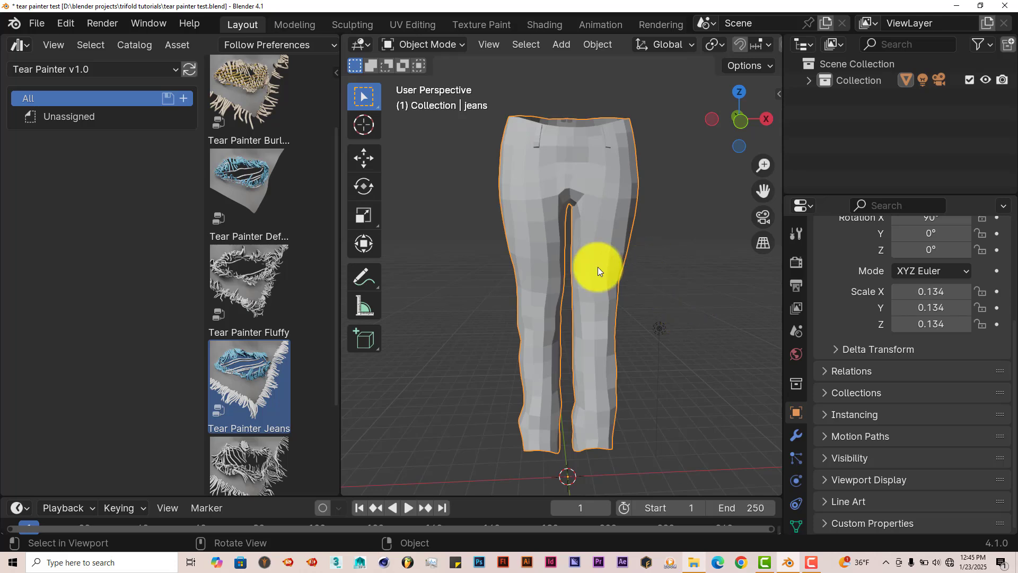
scroll(571, 283, "up", 4)
scroll(571, 284, "down", 4)
scroll(571, 283, "down", 2)
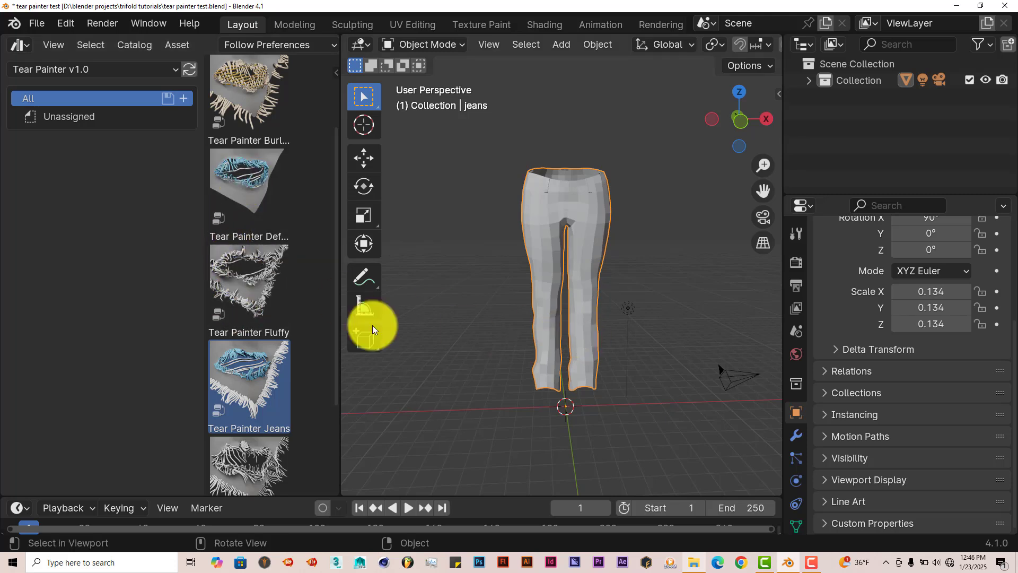
scroll(565, 299, "up", 4)
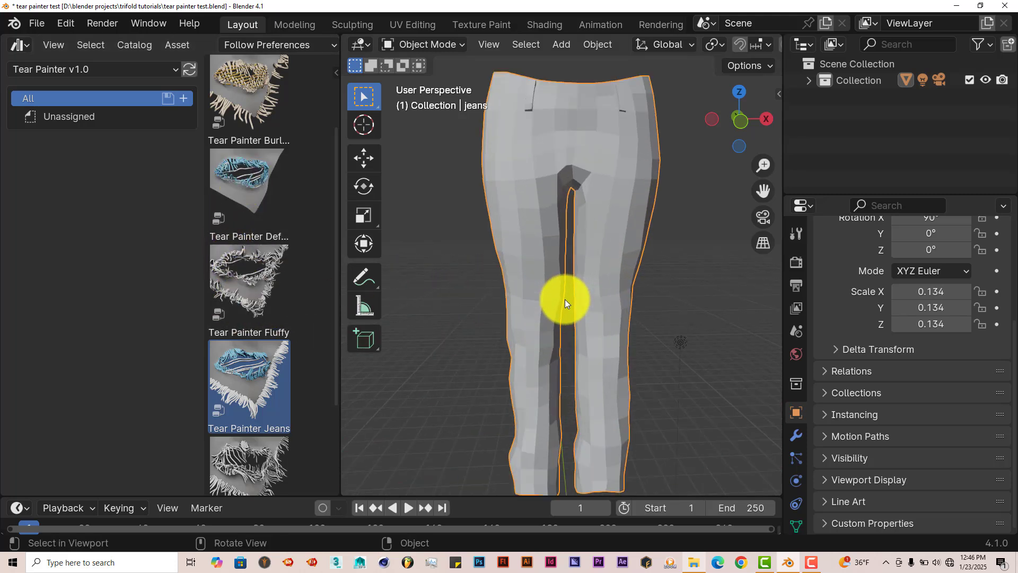